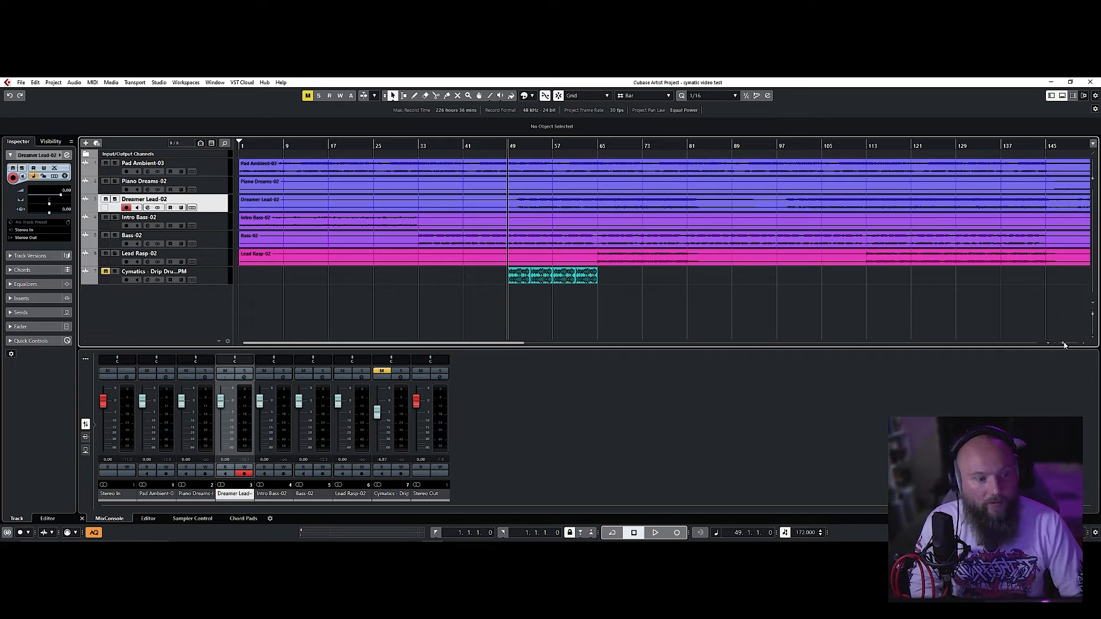
# Step: Play the arrangement from bar 49 with the Pad Ambient-03 track selected, and return the playhead to bar 49
pyautogui.moveTo(1063, 343); pyautogui.dragTo(1062, 343)
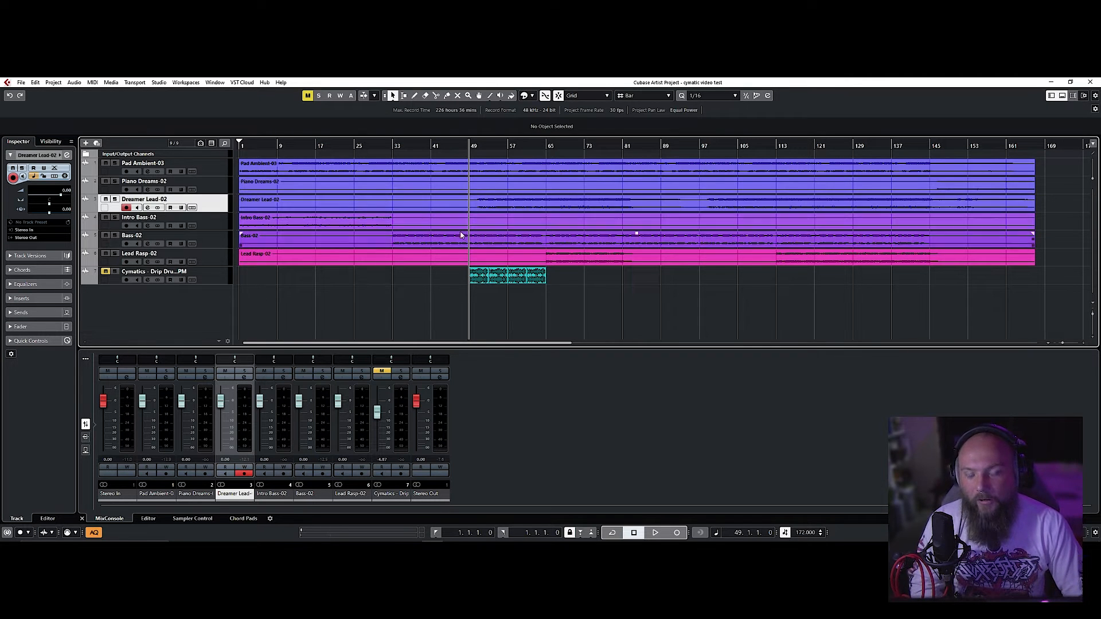
pyautogui.click(226, 162)
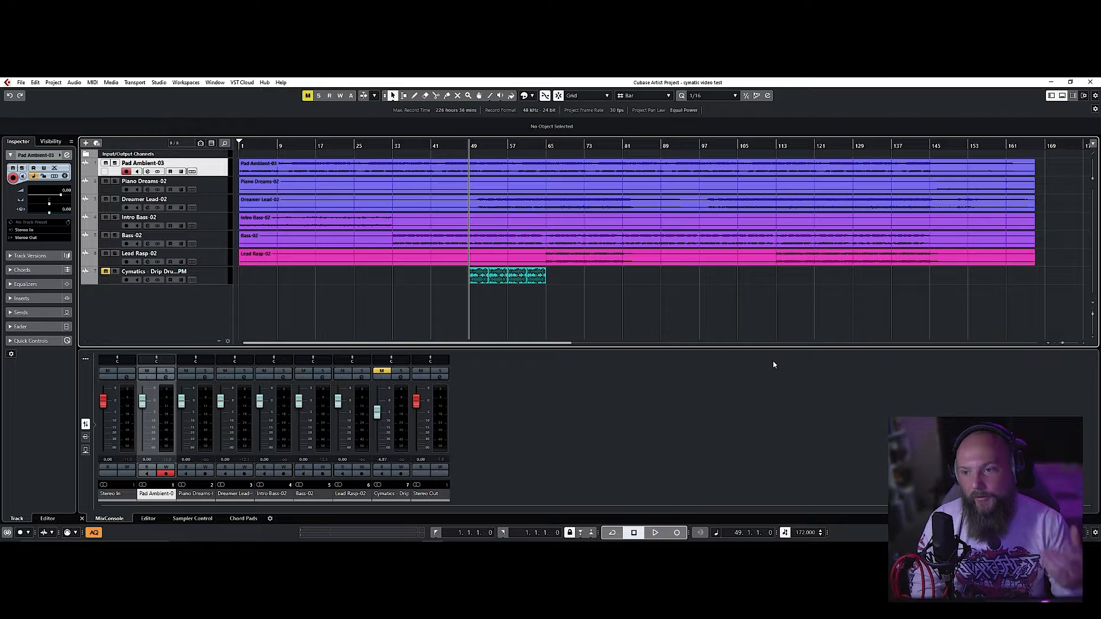
pyautogui.press('space')
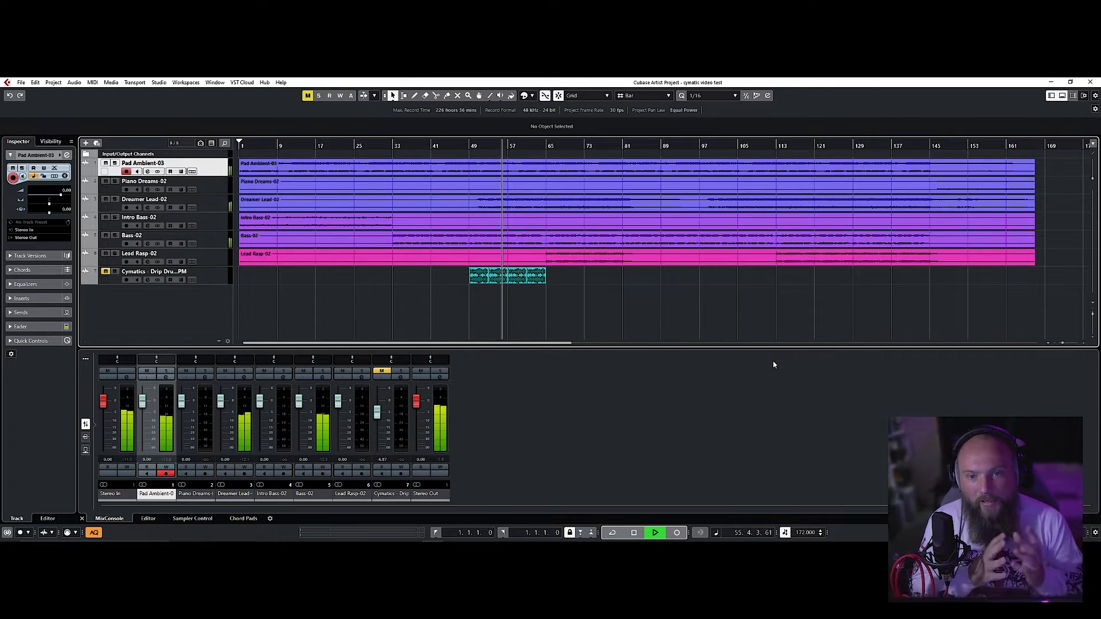
pyautogui.press('space')
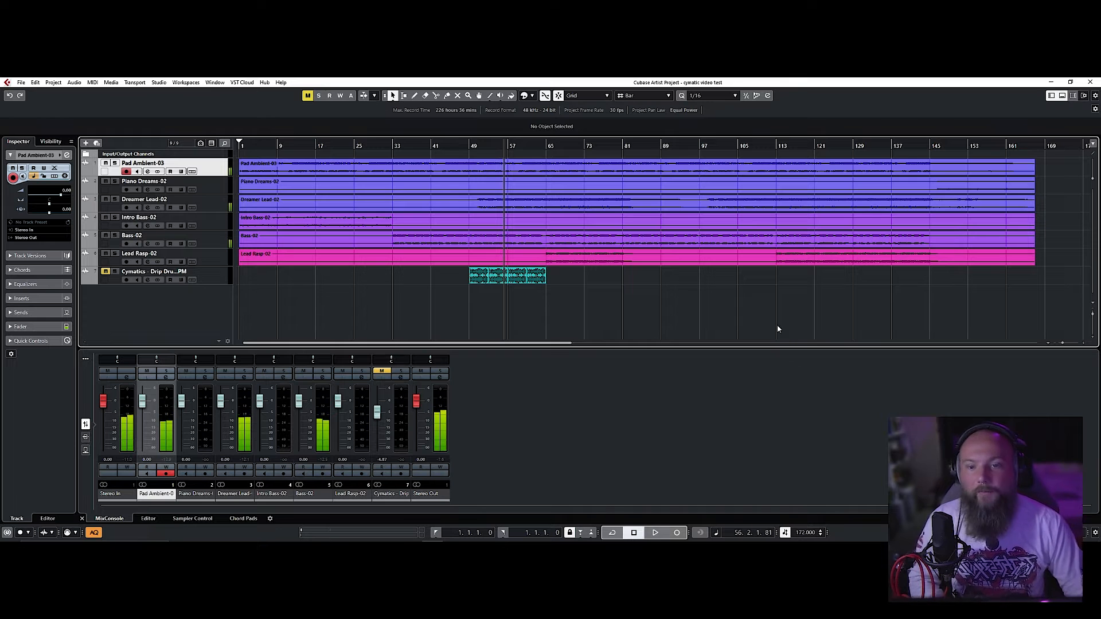
pyautogui.click(471, 148)
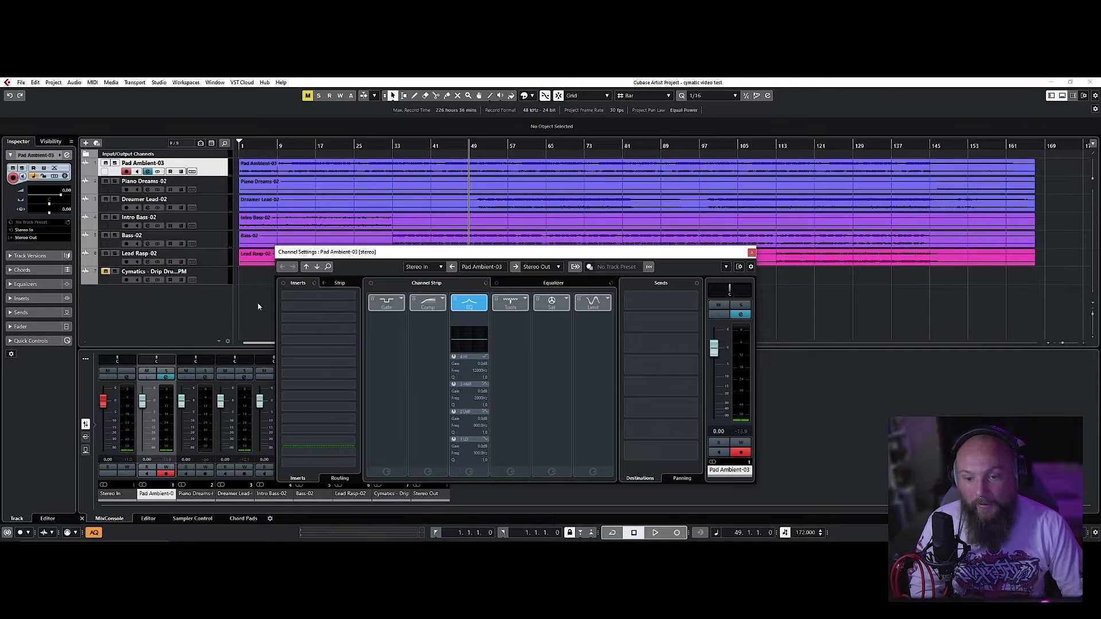
# Step: Load Cymatics Space Lite in the first insert slot of Pad Ambient-03 and close the channel settings
pyautogui.click(389, 292)
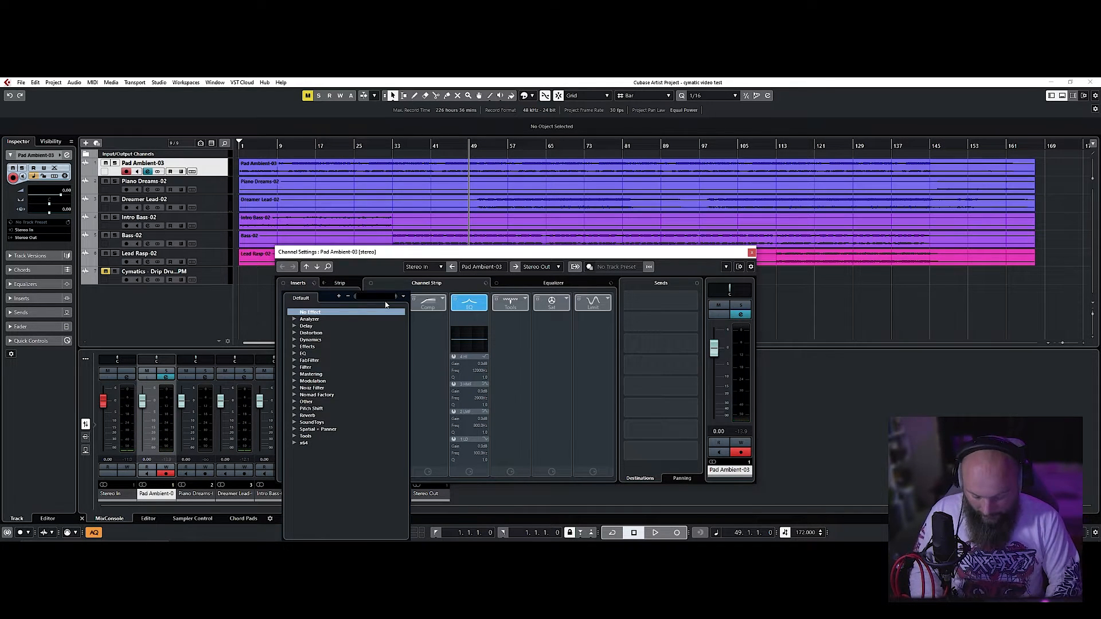
pyautogui.write('spav')
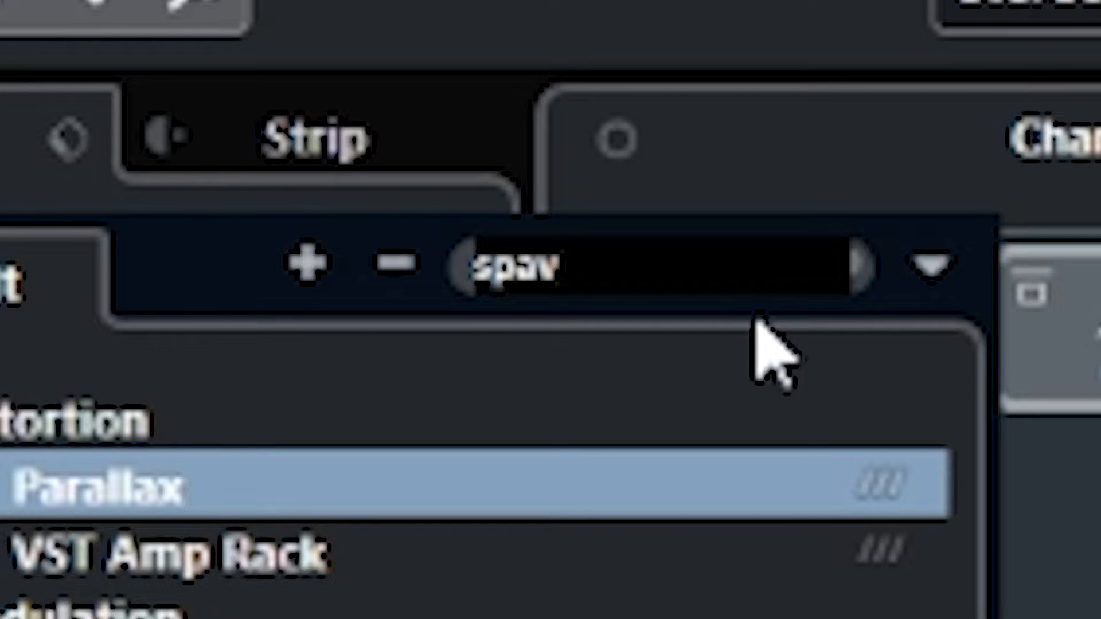
pyautogui.press('BackSpace')
pyautogui.write('ce')
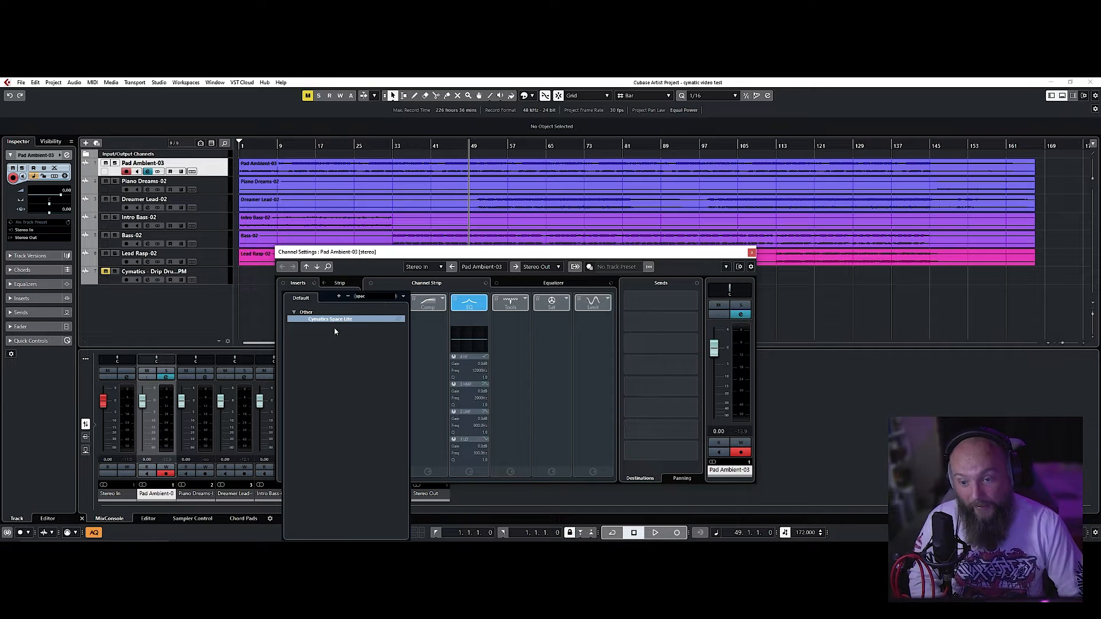
pyautogui.doubleClick(343, 319)
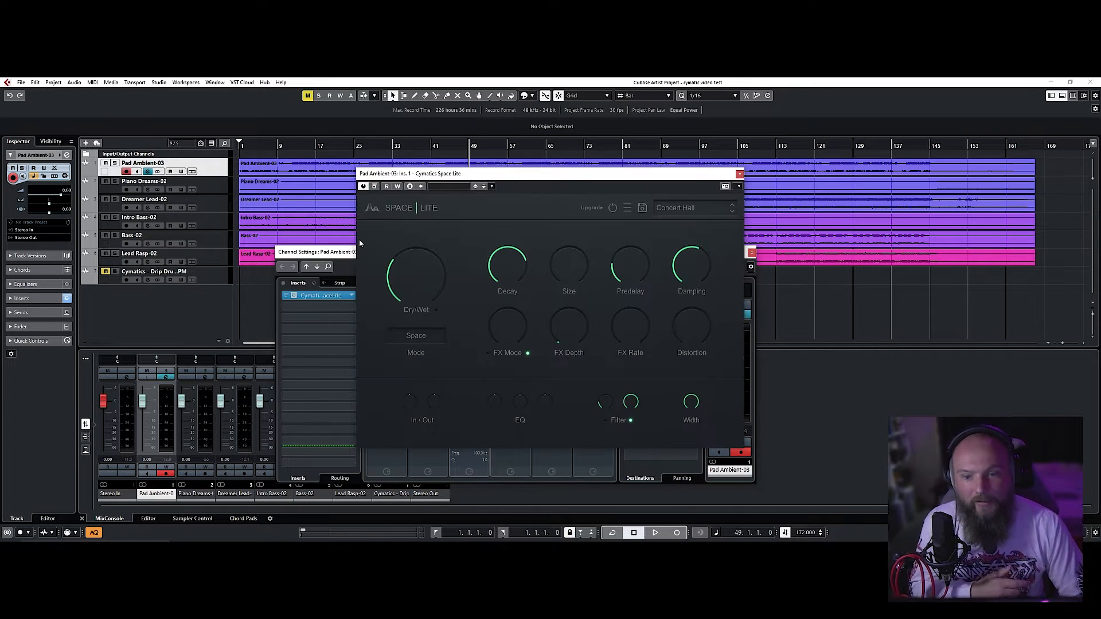
pyautogui.click(321, 252)
pyautogui.click(751, 253)
pyautogui.moveTo(628, 176); pyautogui.dragTo(629, 172)
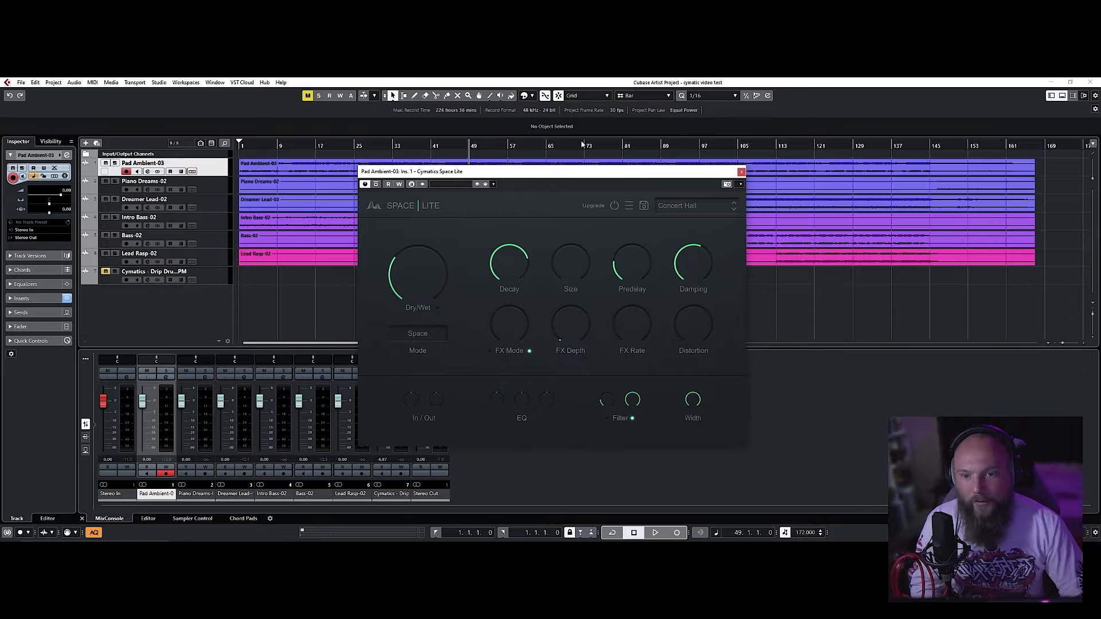
pyautogui.moveTo(618, 172); pyautogui.dragTo(596, 167)
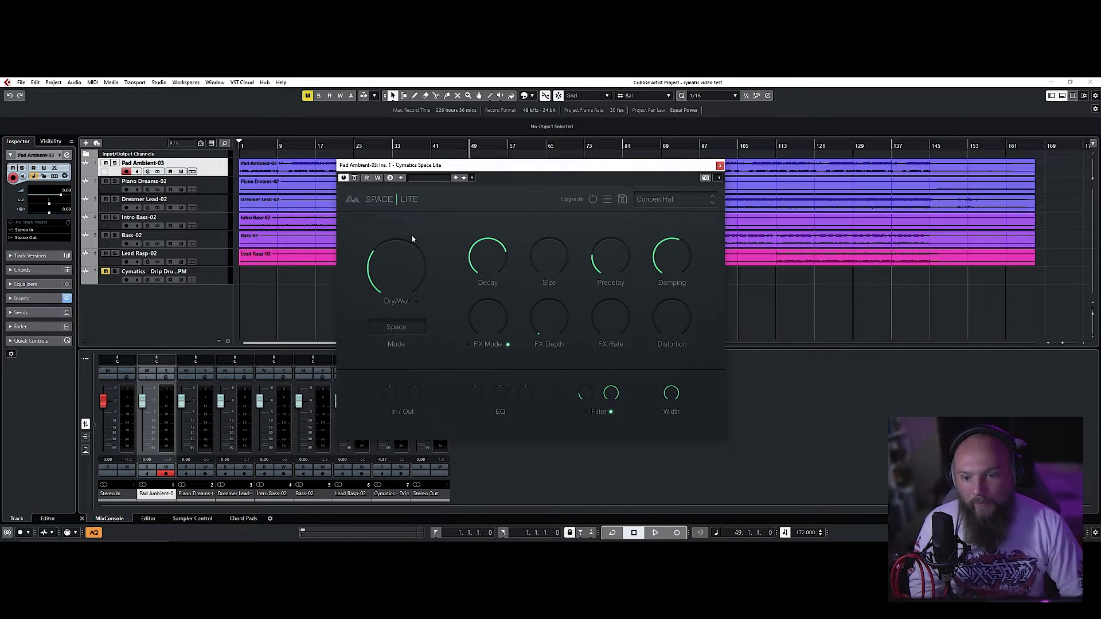
# Step: Examine the reverb modes available in Space Lite
pyautogui.moveTo(504, 261)
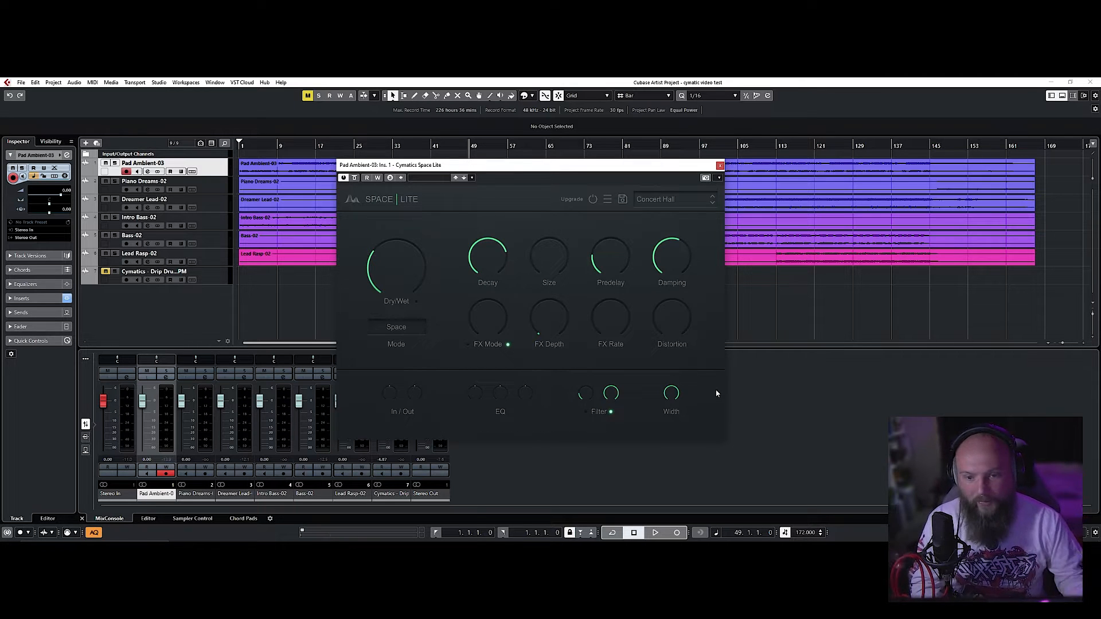
pyautogui.click(397, 329)
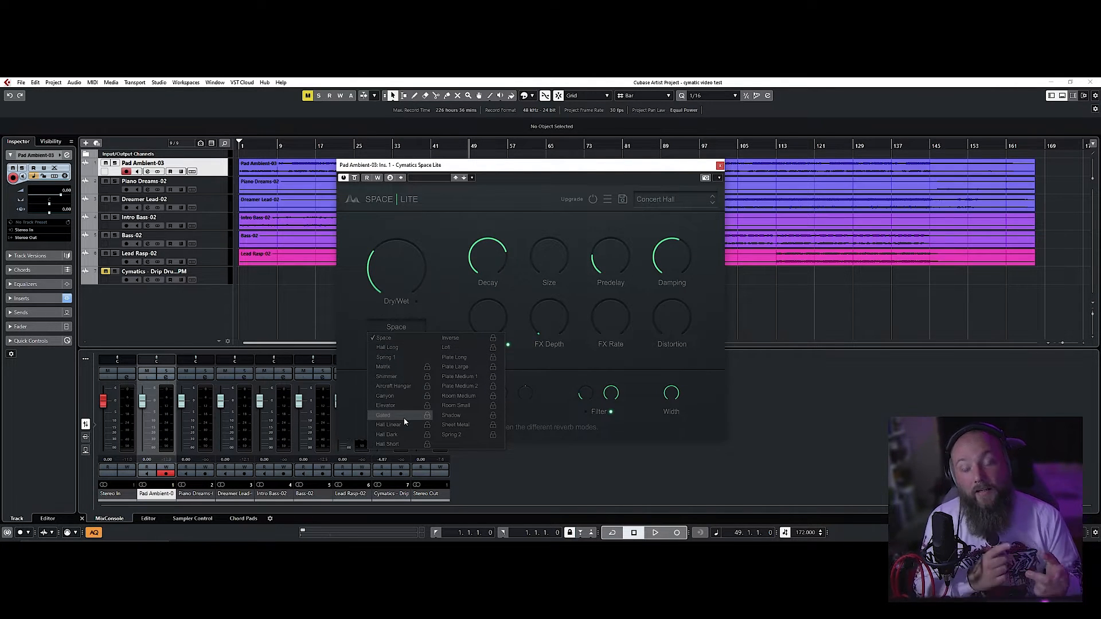
pyautogui.moveTo(516, 169); pyautogui.dragTo(534, 208)
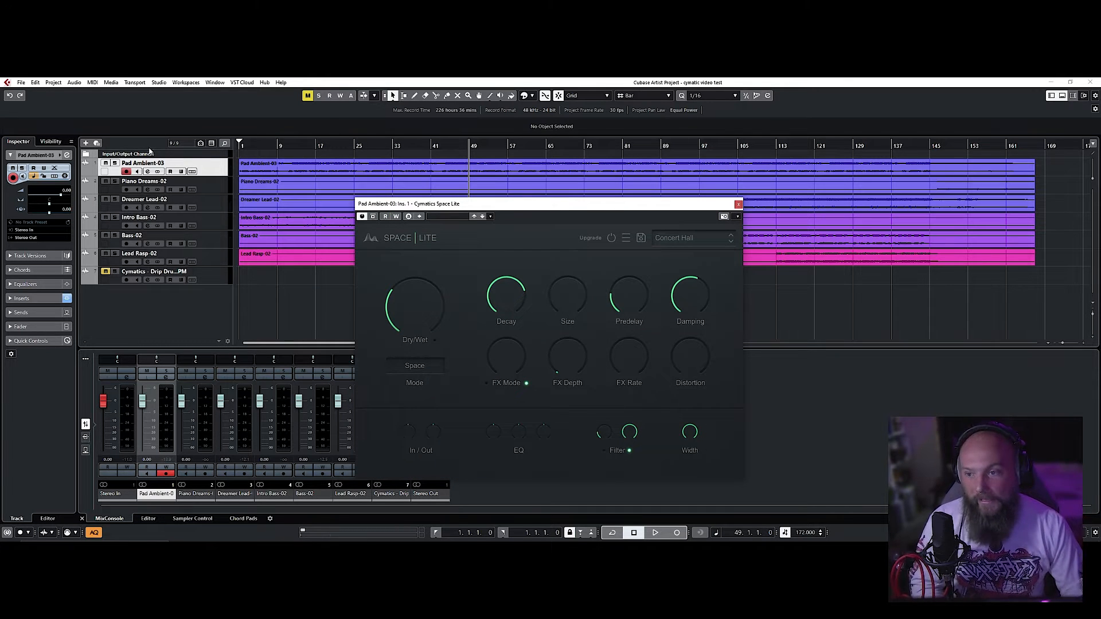
# Step: Solo Pad Ambient-03, start playback and raise the reverb's Dry/Wet balance to 57%
pyautogui.press('s')
pyautogui.press('space')
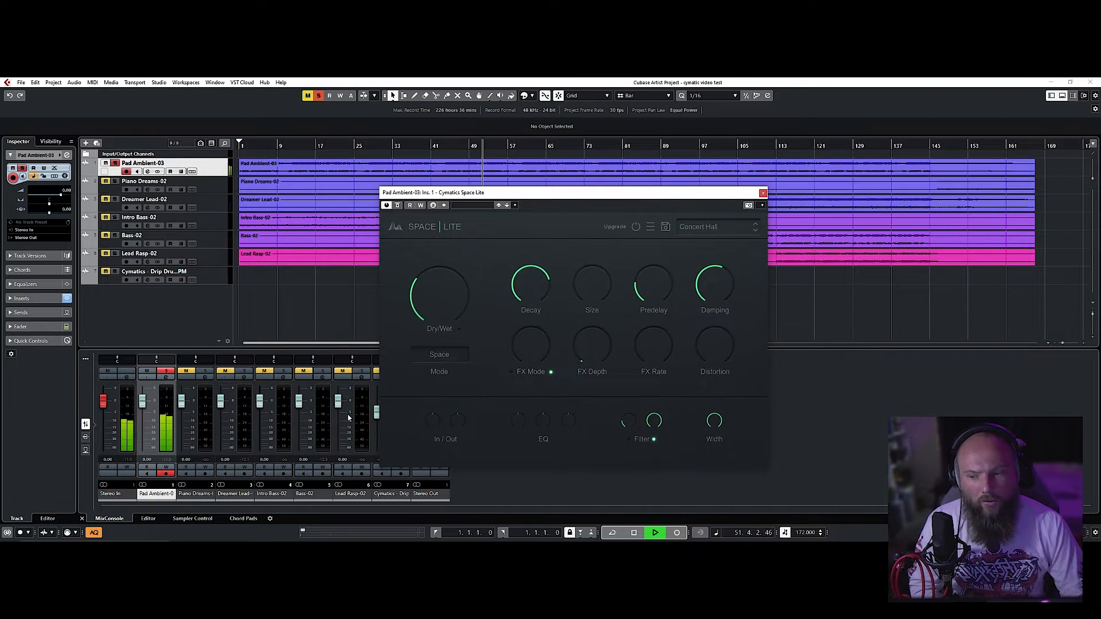
pyautogui.moveTo(444, 316)
pyautogui.moveTo(443, 316); pyautogui.dragTo(466, 314)
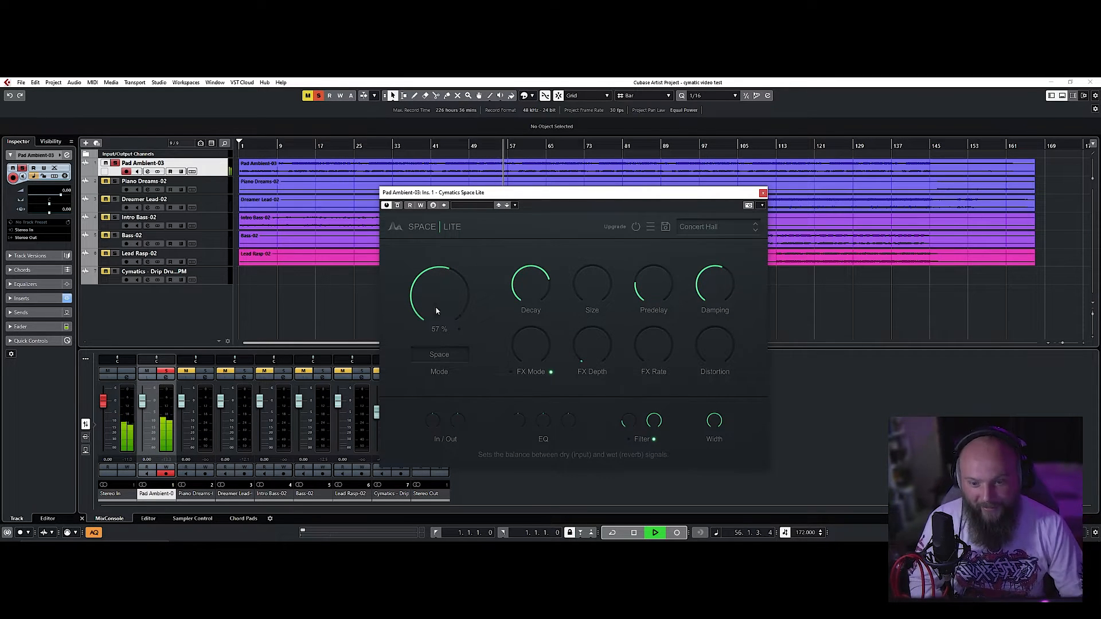
# Step: Raise the reverb's Decay slightly and its Size to past the midpoint during playback, and stop playback
pyautogui.moveTo(531, 288)
pyautogui.moveTo(531, 286); pyautogui.dragTo(607, 245)
pyautogui.moveTo(657, 326)
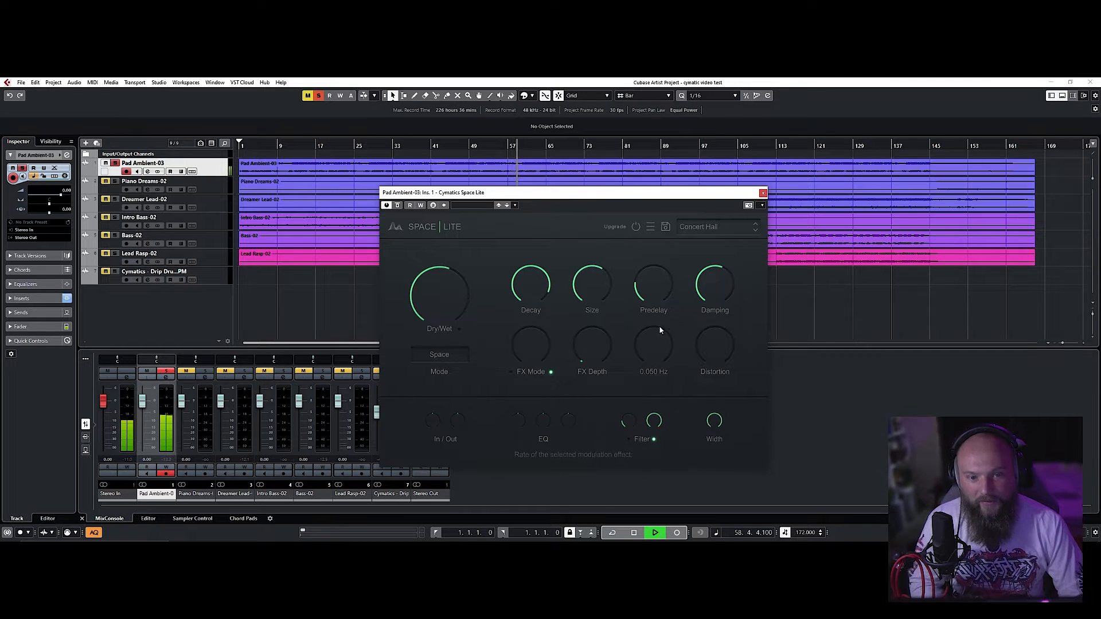
pyautogui.press('space')
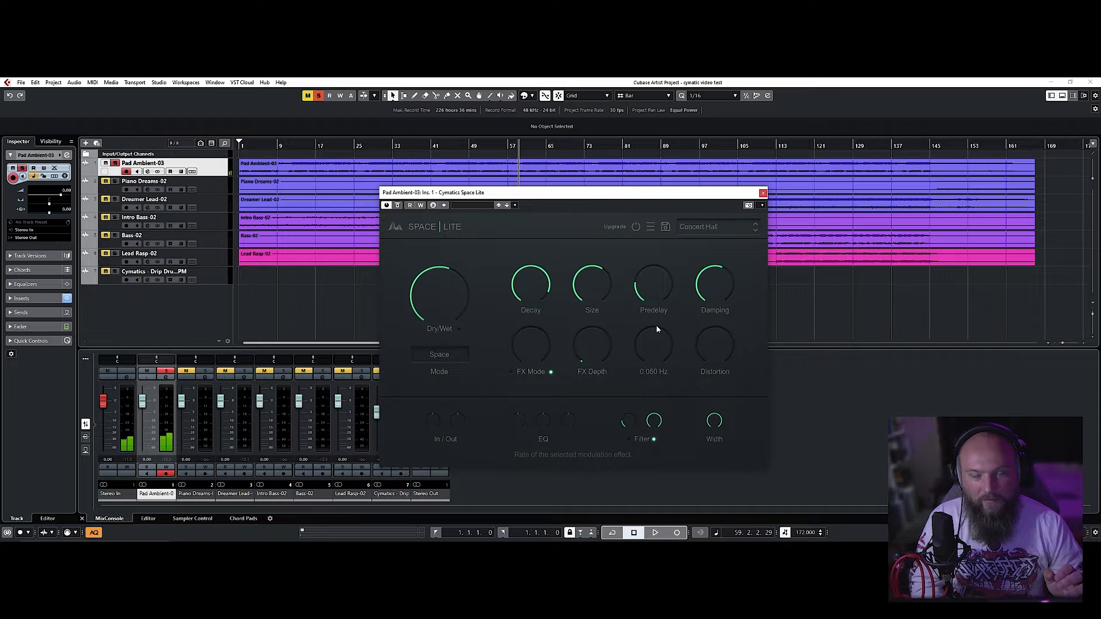
# Step: Turn the reverb's Predelay down to its minimum and add a moderate amount of Distortion while the pad plays, and stop playback
pyautogui.press('space')
pyautogui.moveTo(721, 285)
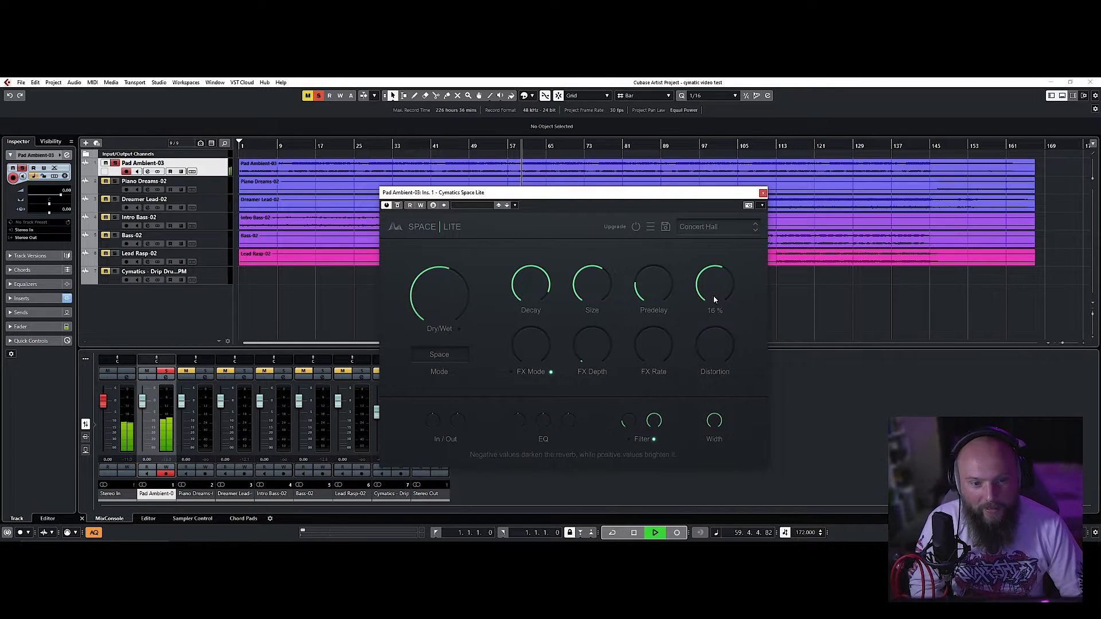
pyautogui.moveTo(654, 285); pyautogui.dragTo(640, 293)
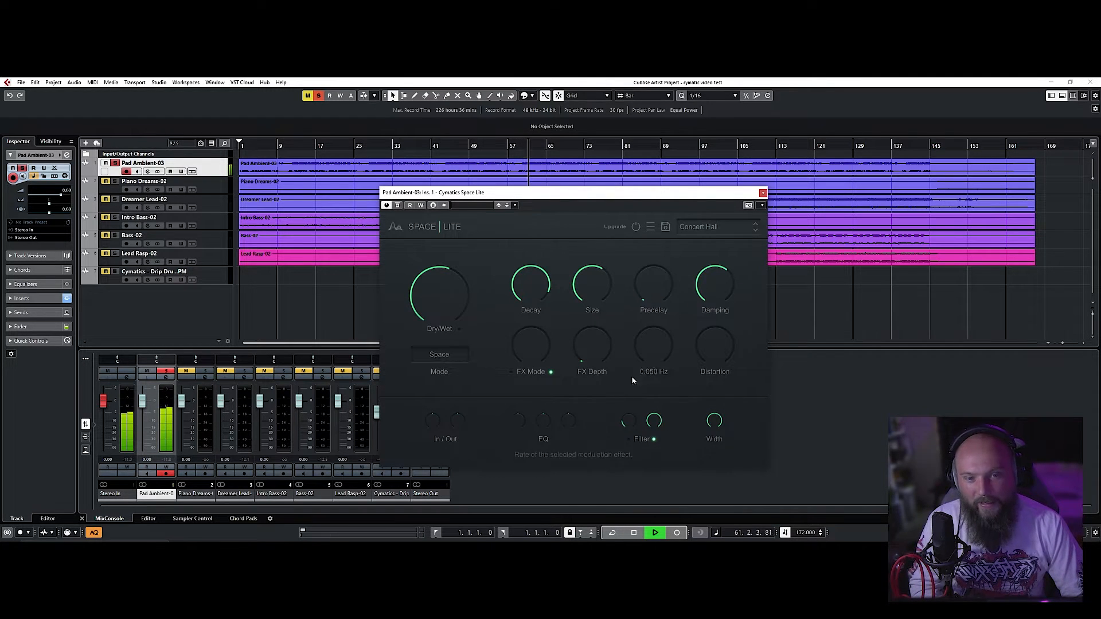
pyautogui.moveTo(516, 363)
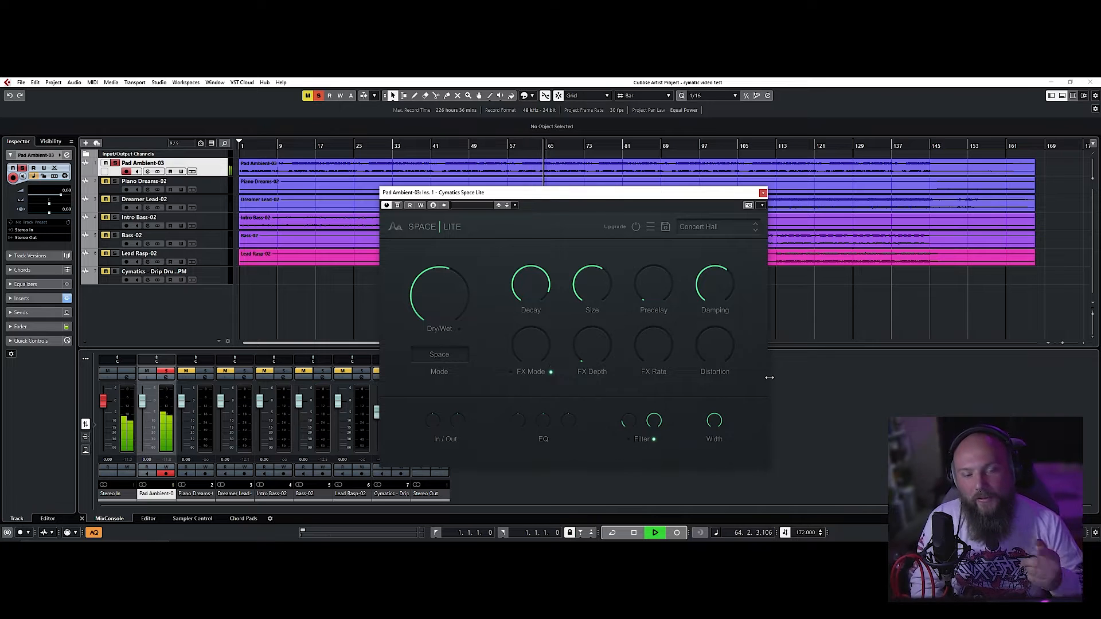
pyautogui.moveTo(710, 344); pyautogui.dragTo(721, 366)
pyautogui.moveTo(734, 347)
pyautogui.press('space')
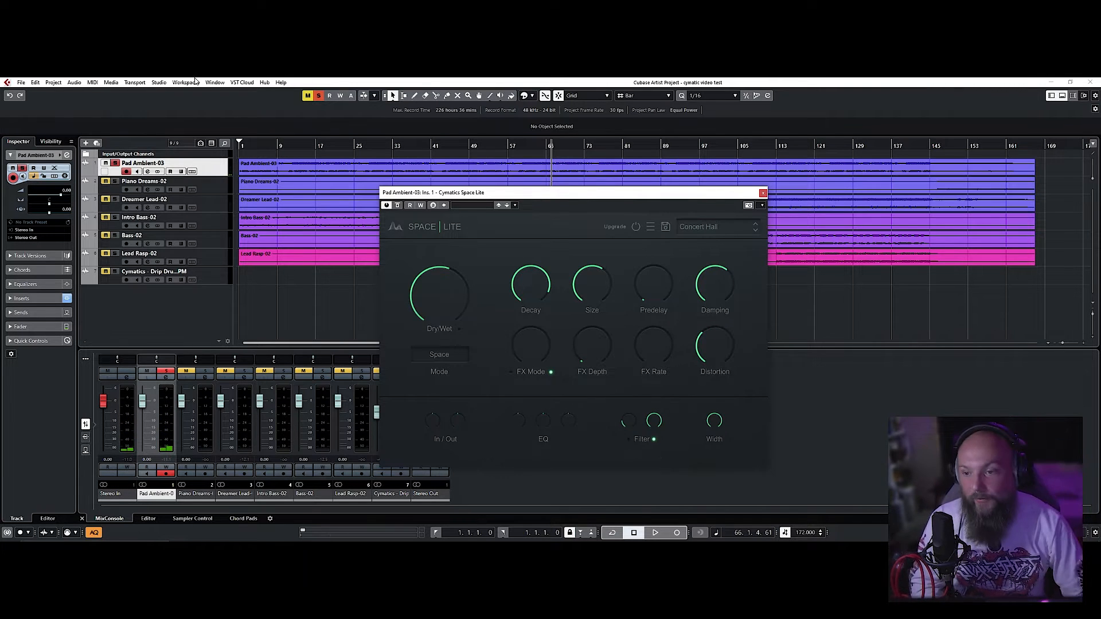
# Step: Unsolo Pad Ambient-03 and play the full mix from bar 57 with the reverb active
pyautogui.click(116, 162)
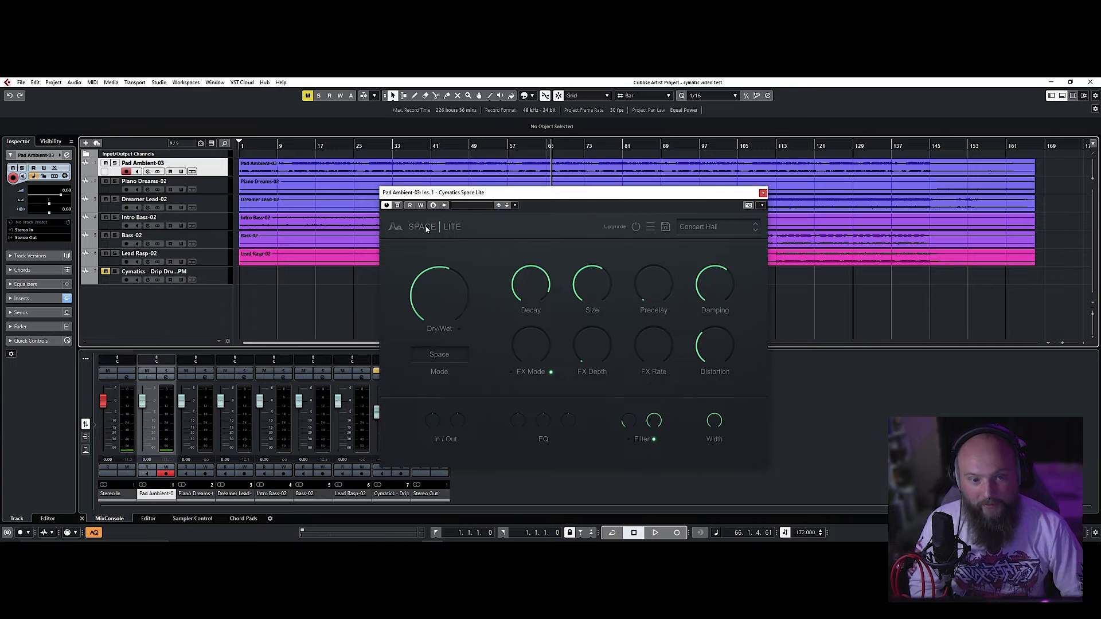
pyautogui.press('space')
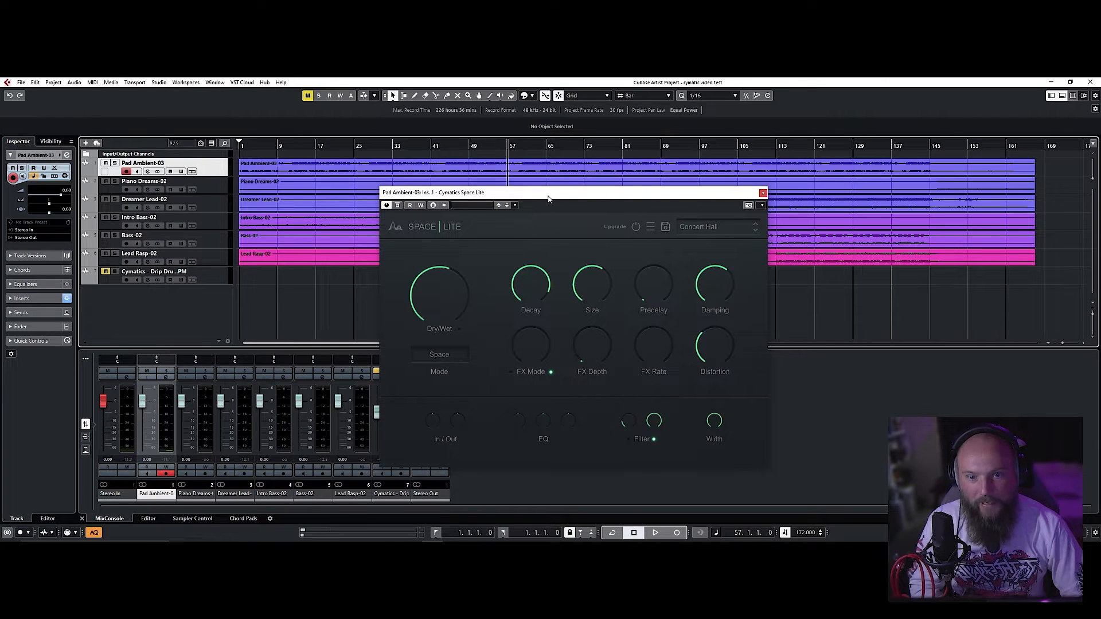
pyautogui.press('space')
pyautogui.moveTo(548, 198); pyautogui.dragTo(649, 264)
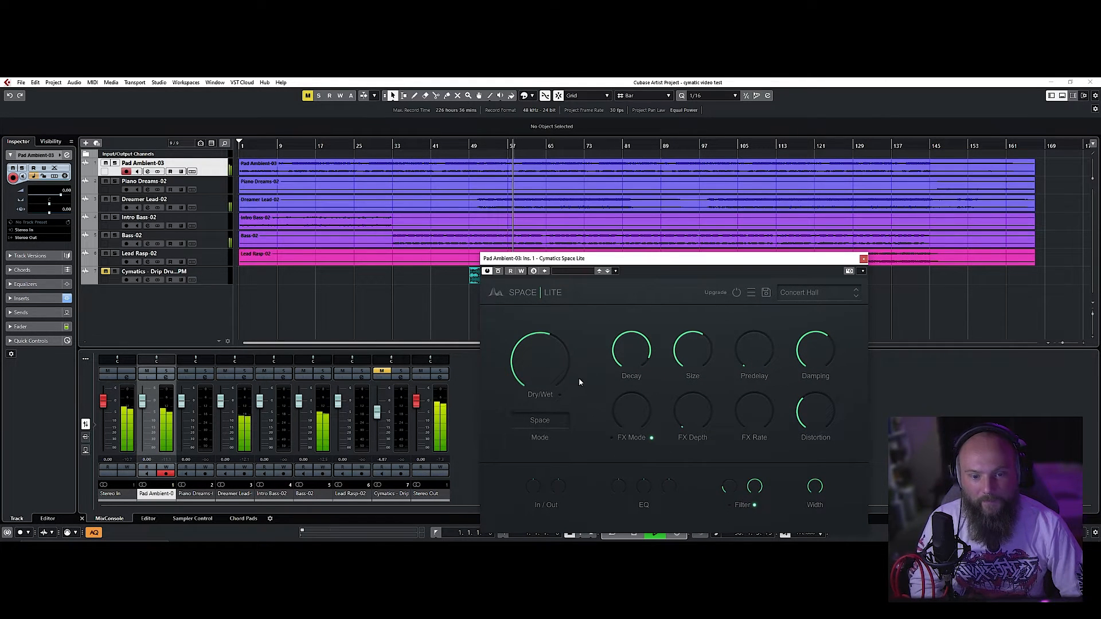
pyautogui.moveTo(557, 374)
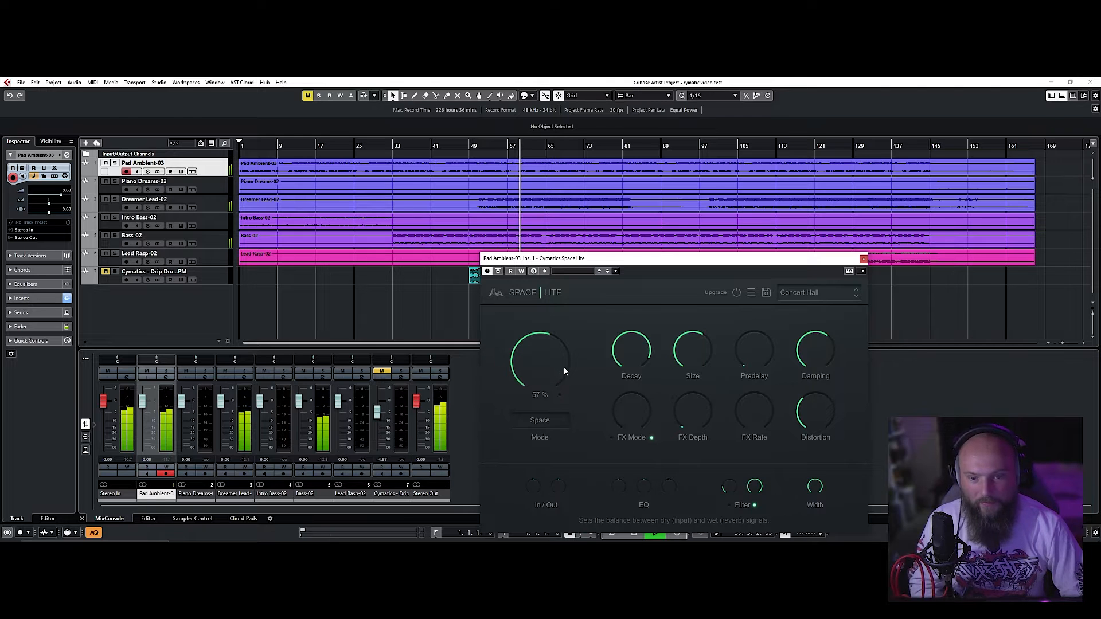
pyautogui.moveTo(619, 262); pyautogui.dragTo(600, 225)
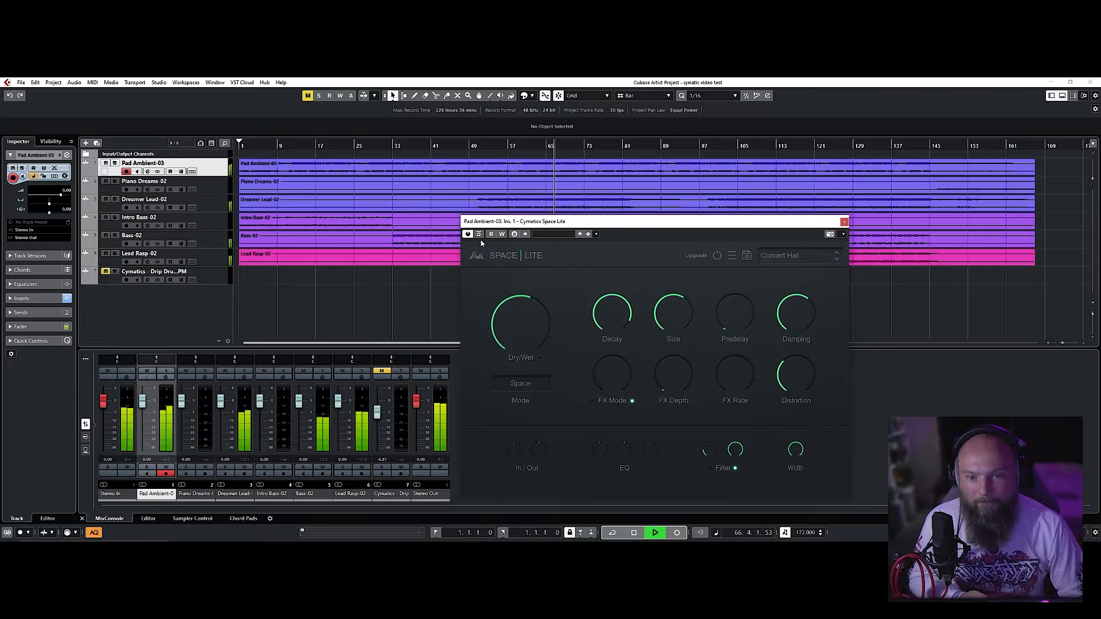
# Step: Compare the mix from bar 49 with Space Lite bypassed and re-enabled, and stop playback
pyautogui.click(469, 147)
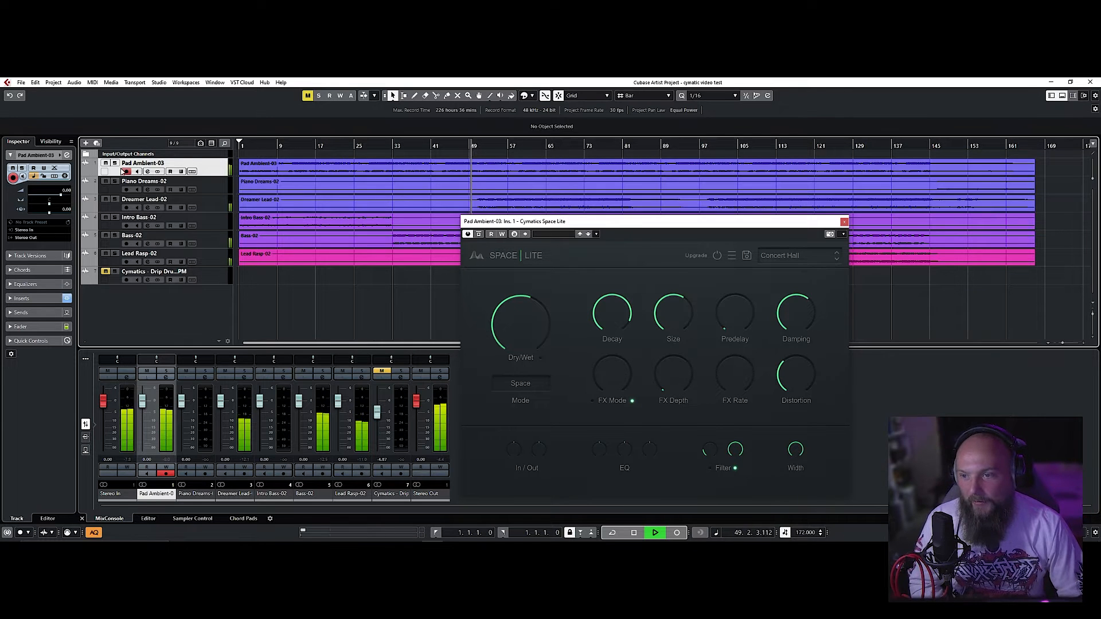
pyautogui.click(479, 234)
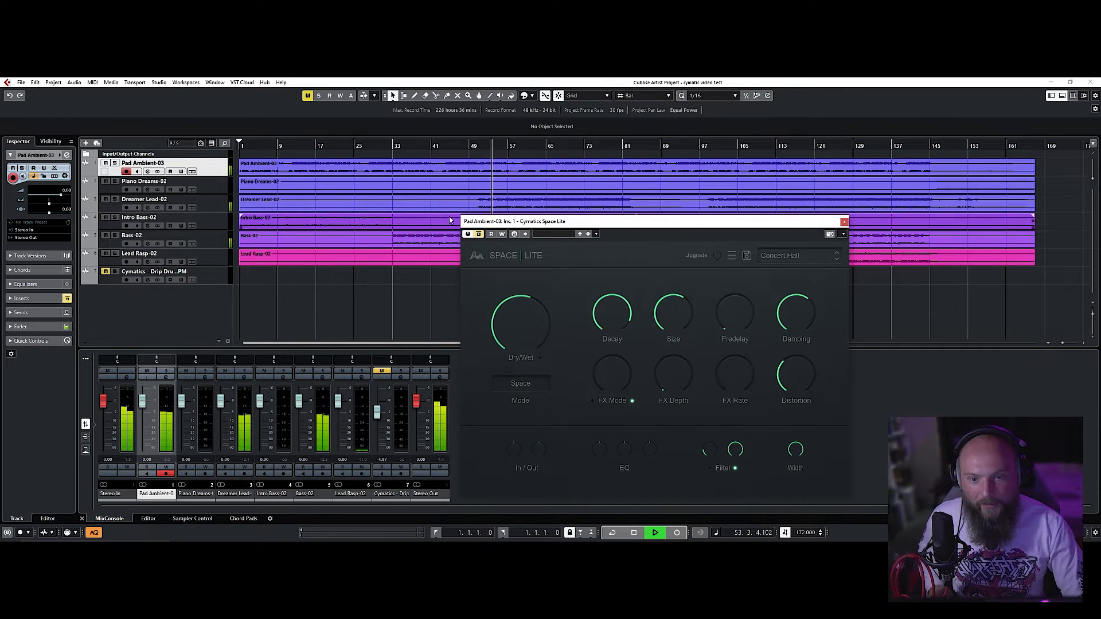
pyautogui.click(478, 234)
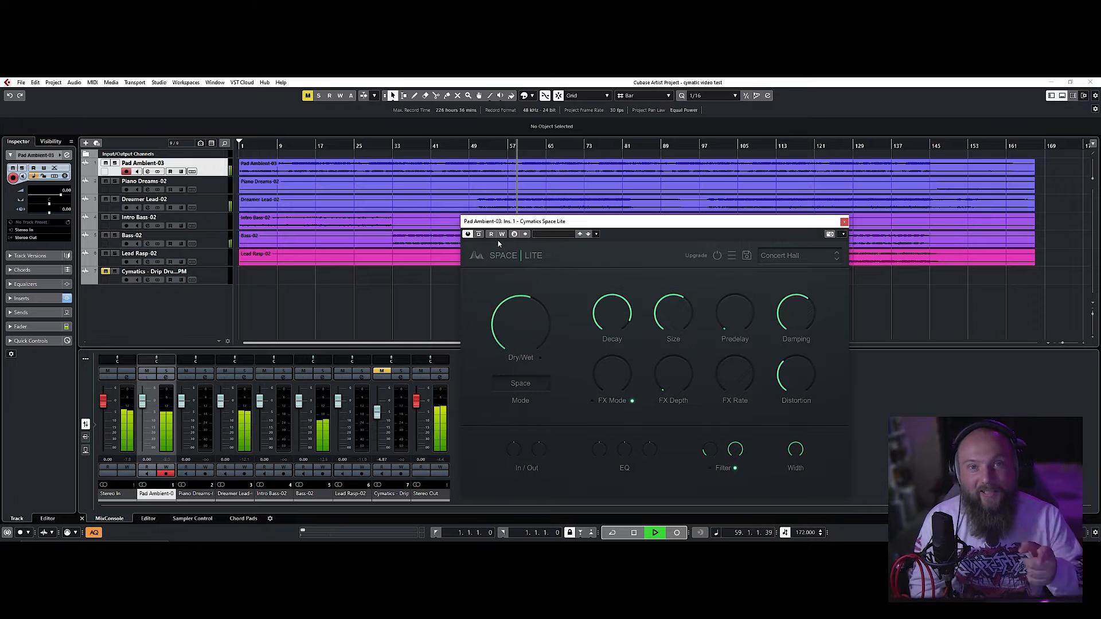
pyautogui.press('space')
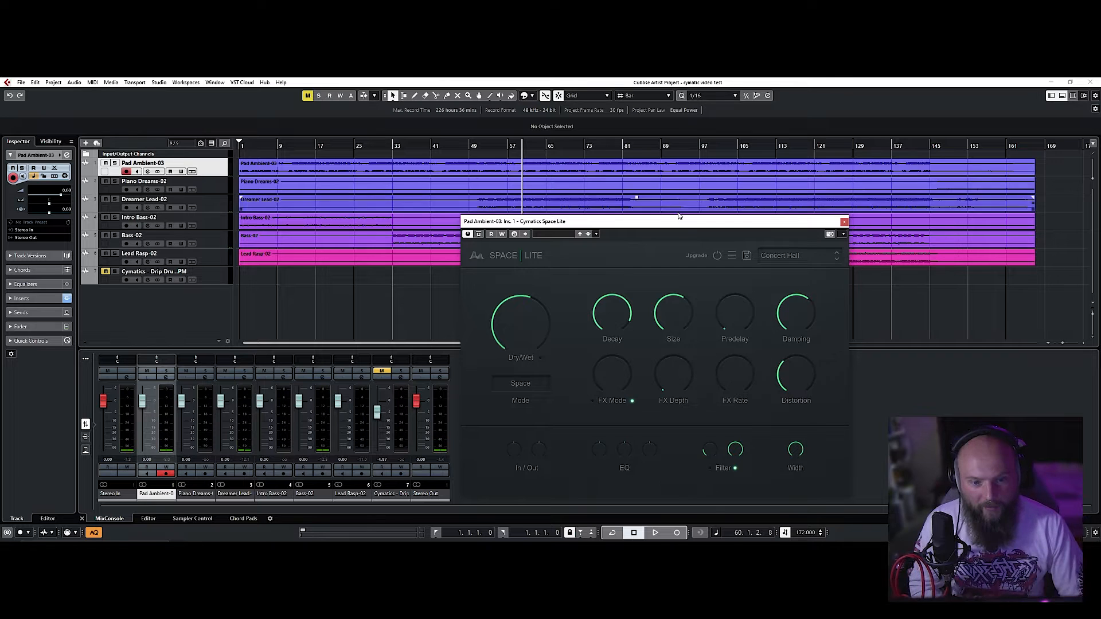
# Step: Set the pad reverb's Dry/Wet balance to 50% and close the plugin window
pyautogui.moveTo(665, 220); pyautogui.dragTo(603, 190)
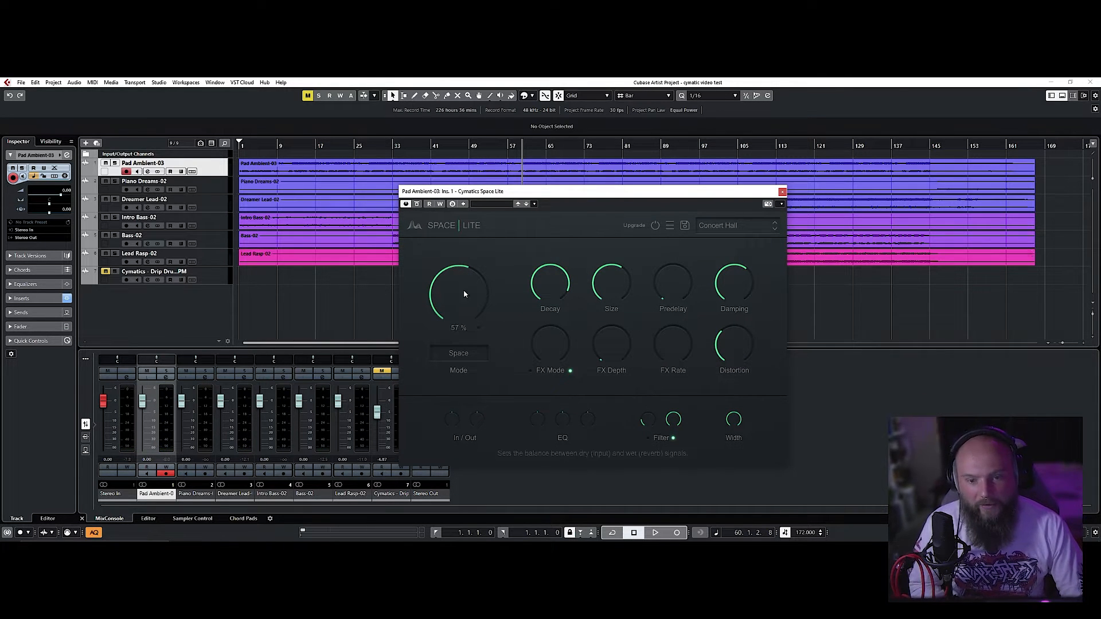
pyautogui.moveTo(474, 278)
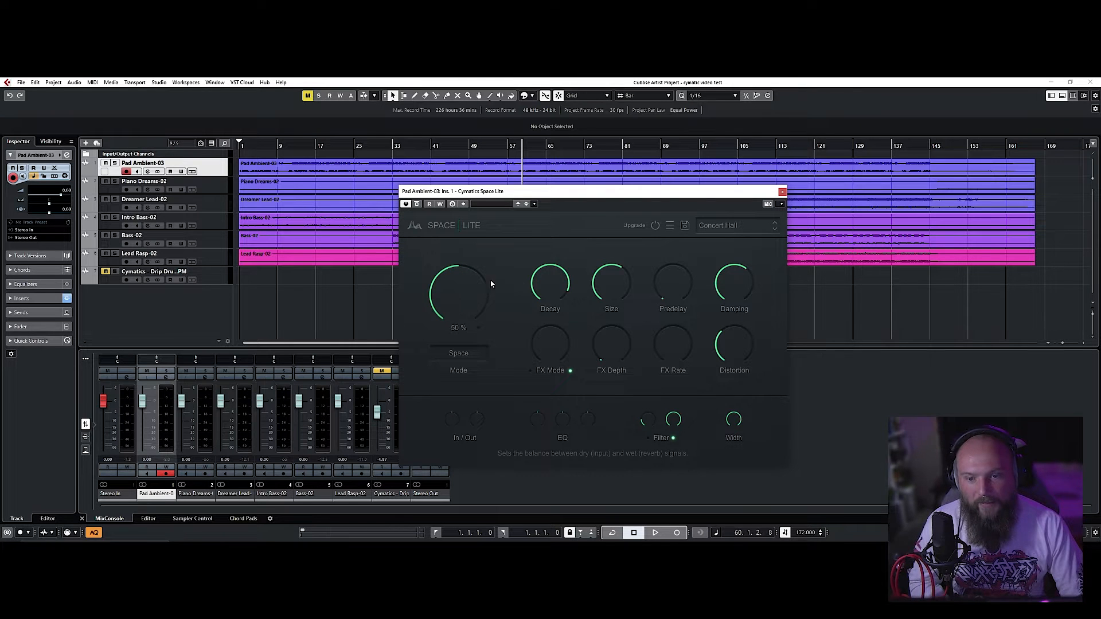
pyautogui.click(782, 192)
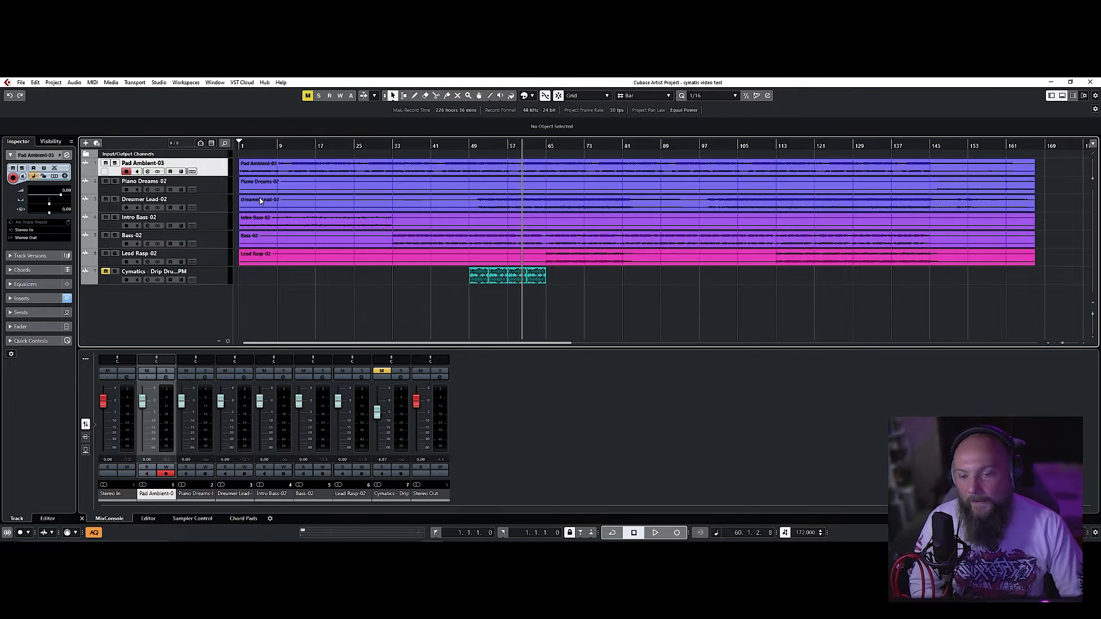
# Step: Insert Cymatics Space Lite in the first insert slot of Dreamer Lead-02 and solo the track
pyautogui.click(217, 211)
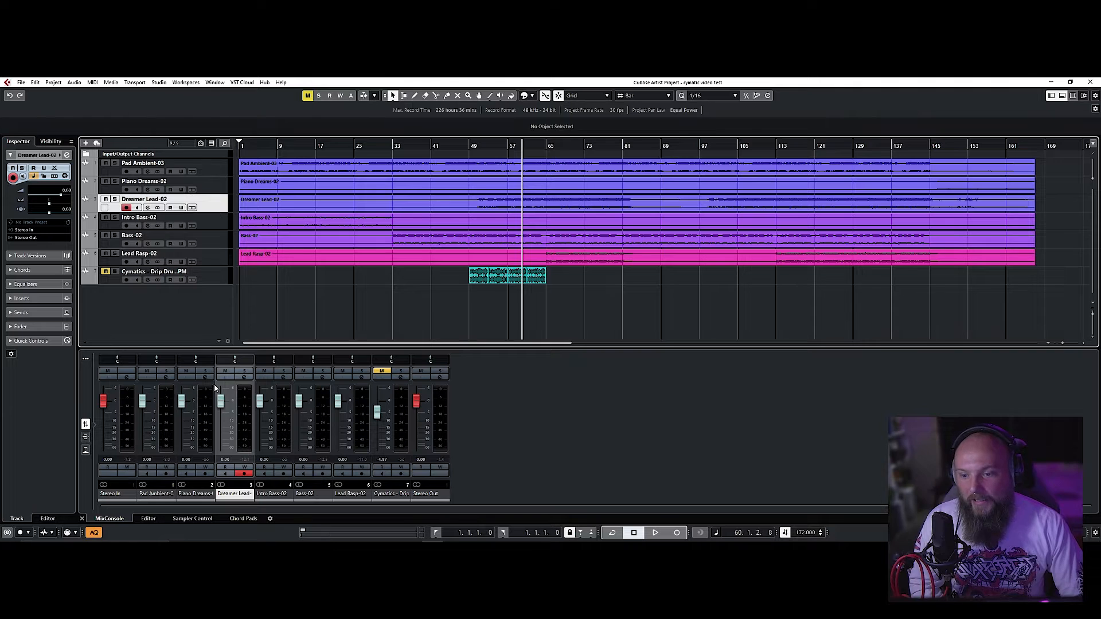
pyautogui.click(243, 377)
pyautogui.click(343, 296)
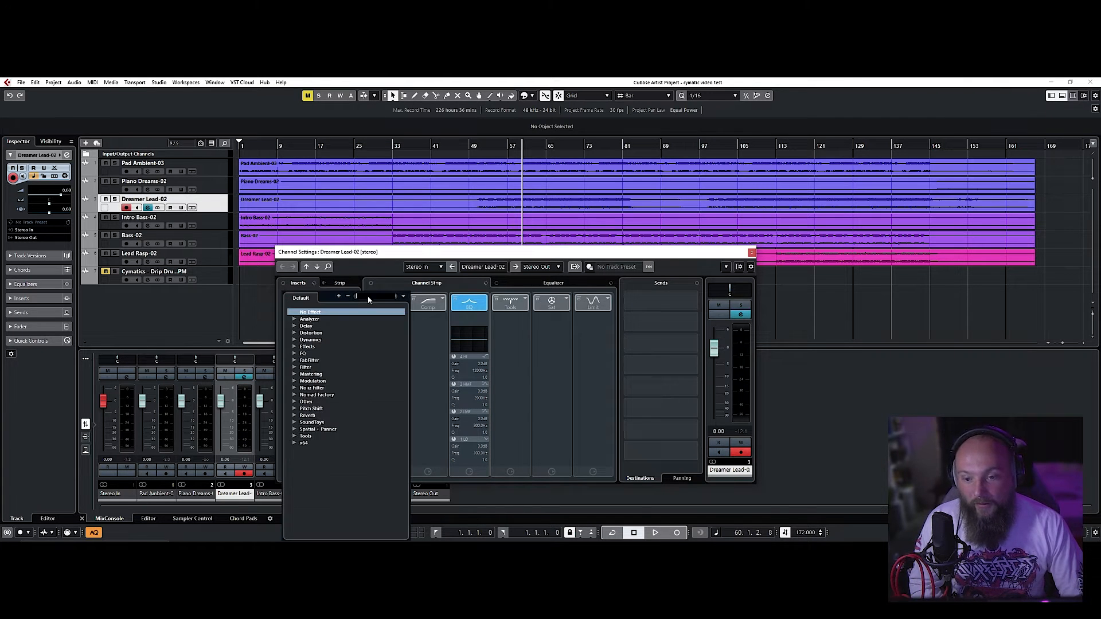
pyautogui.write('spa')
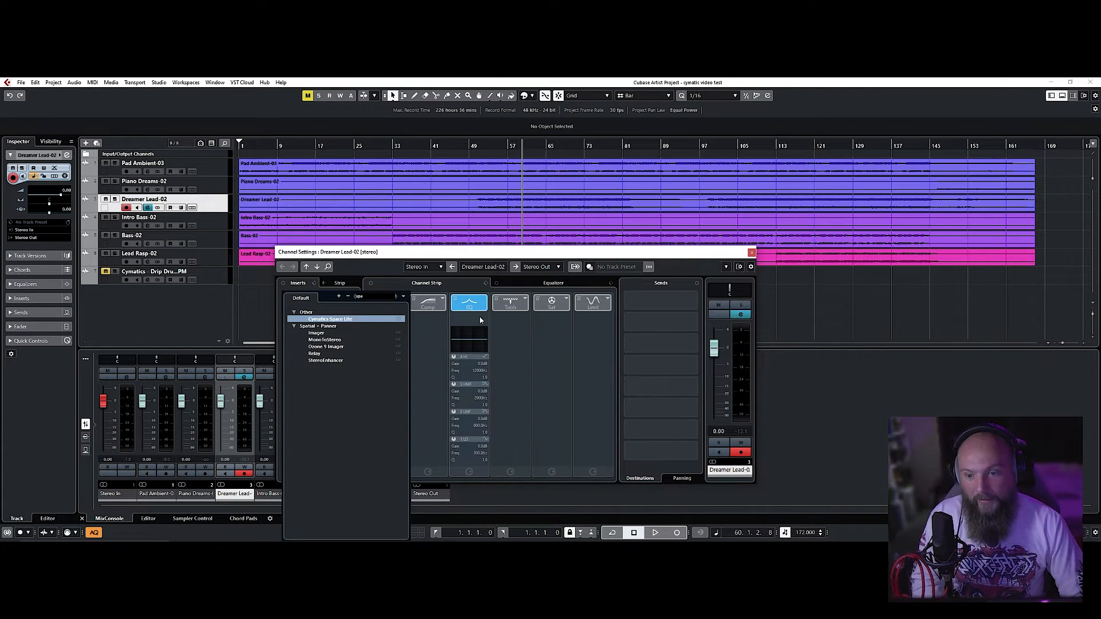
pyautogui.click(369, 318)
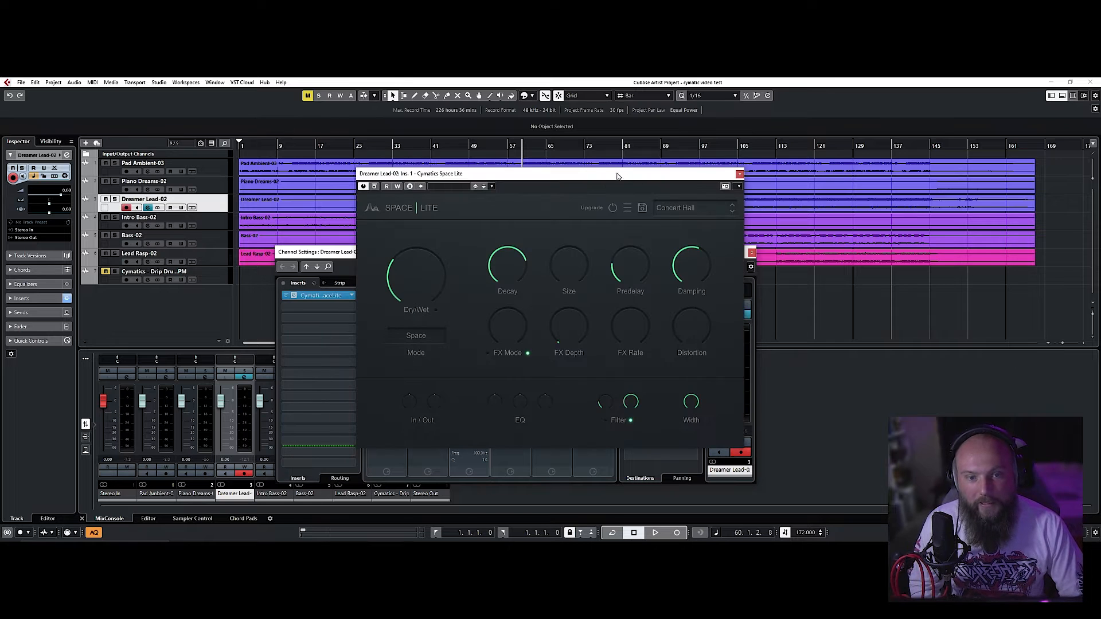
pyautogui.moveTo(618, 176); pyautogui.dragTo(625, 193)
pyautogui.press('s')
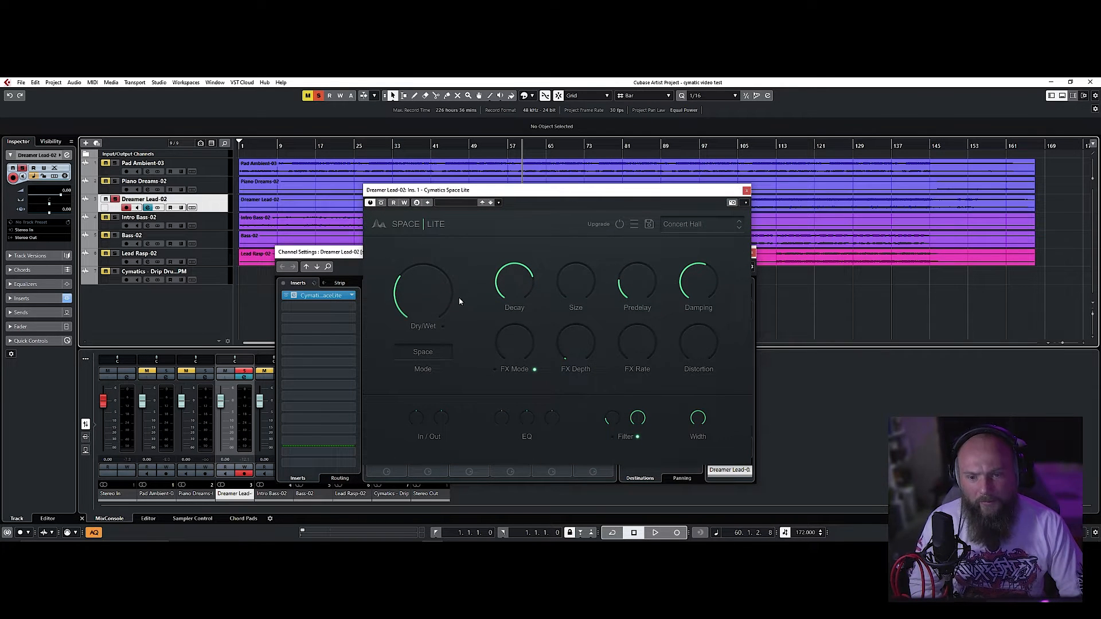
# Step: Raise the lead reverb's Dry/Wet and Size, set Predelay to 0 ms, and add a moderate amount of Distortion
pyautogui.moveTo(436, 297)
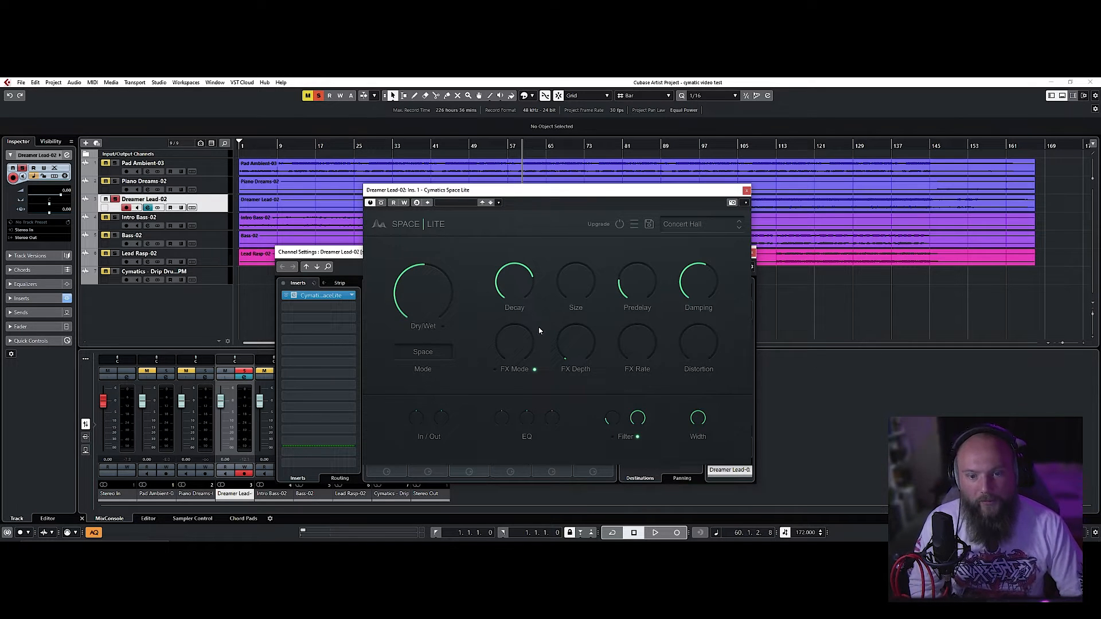
pyautogui.moveTo(594, 288)
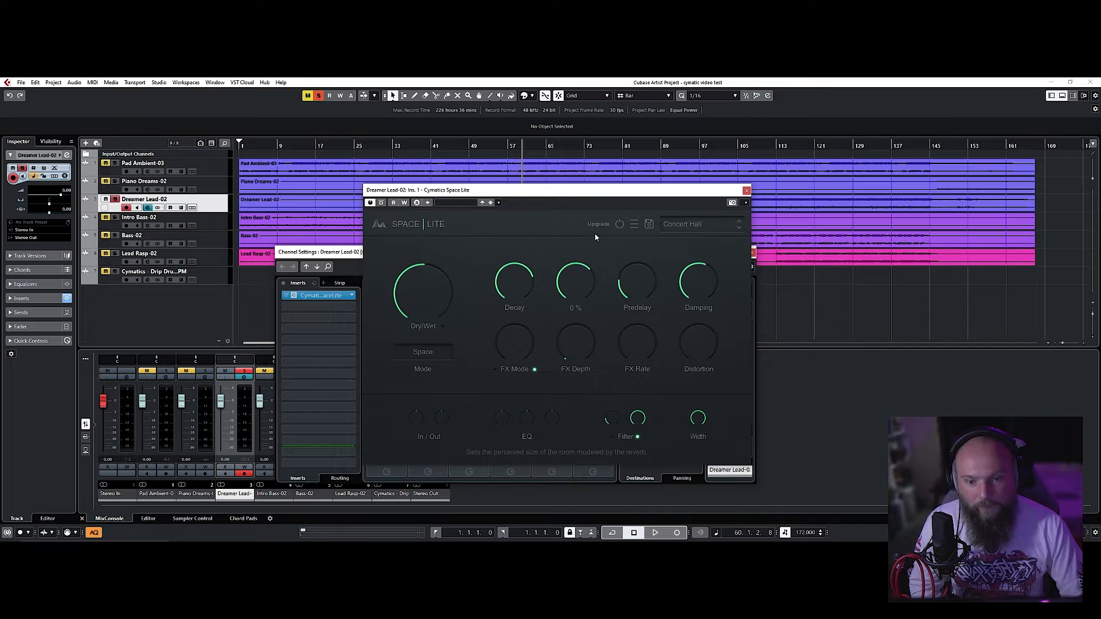
pyautogui.moveTo(643, 271)
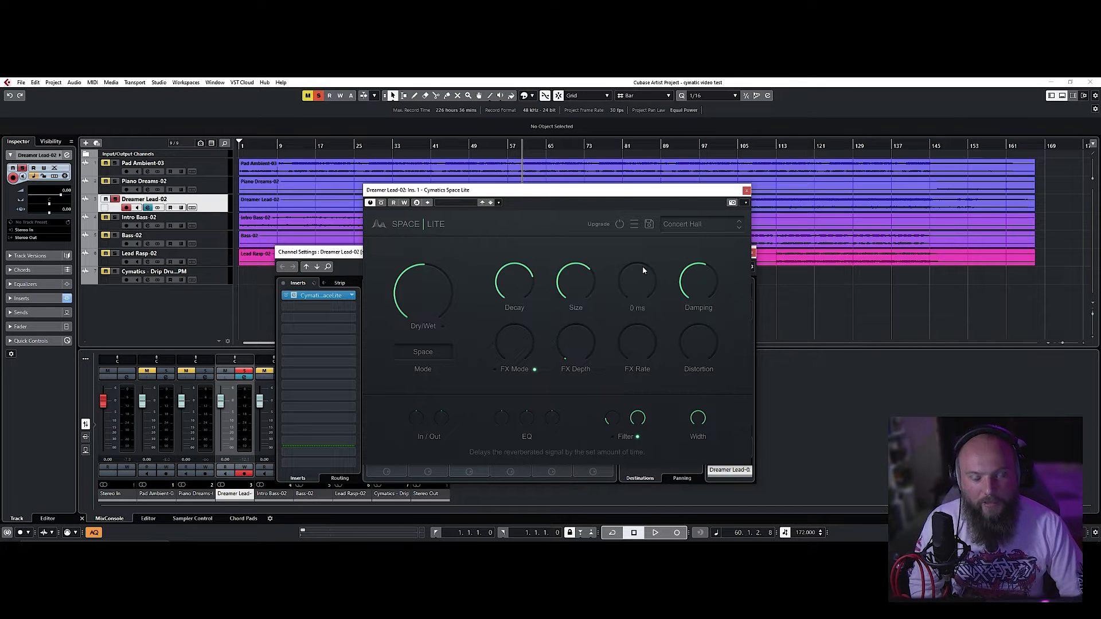
pyautogui.moveTo(708, 281)
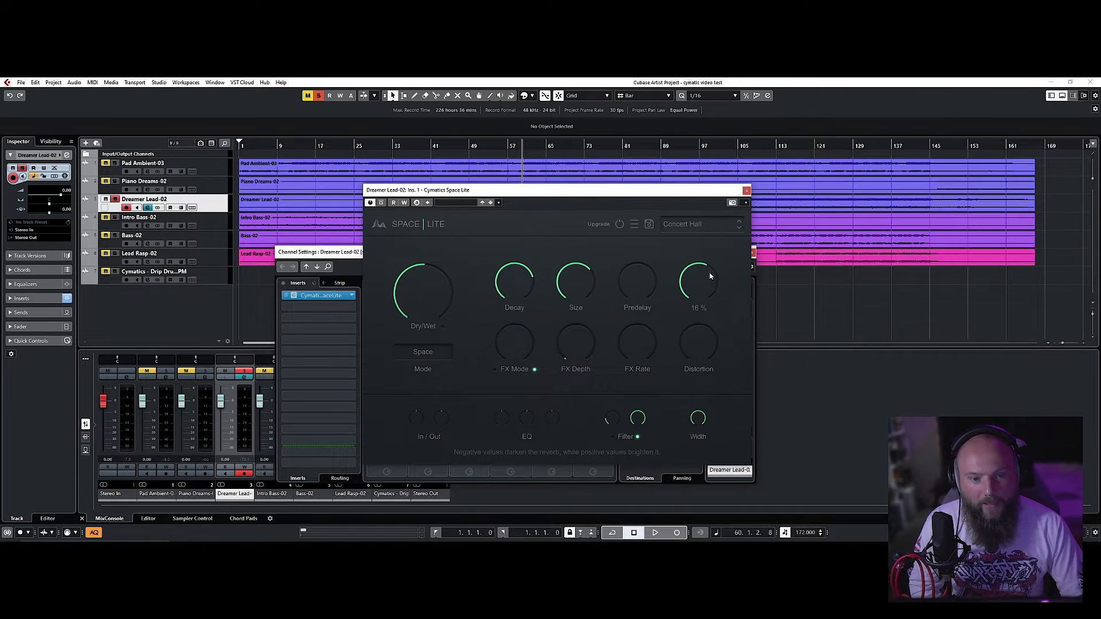
pyautogui.moveTo(700, 338); pyautogui.dragTo(689, 302)
# Step: Compare the soloed lead with Space Lite bypassed and re-enabled during playback, set Dry/Wet to 46%, and stop playback
pyautogui.press('space')
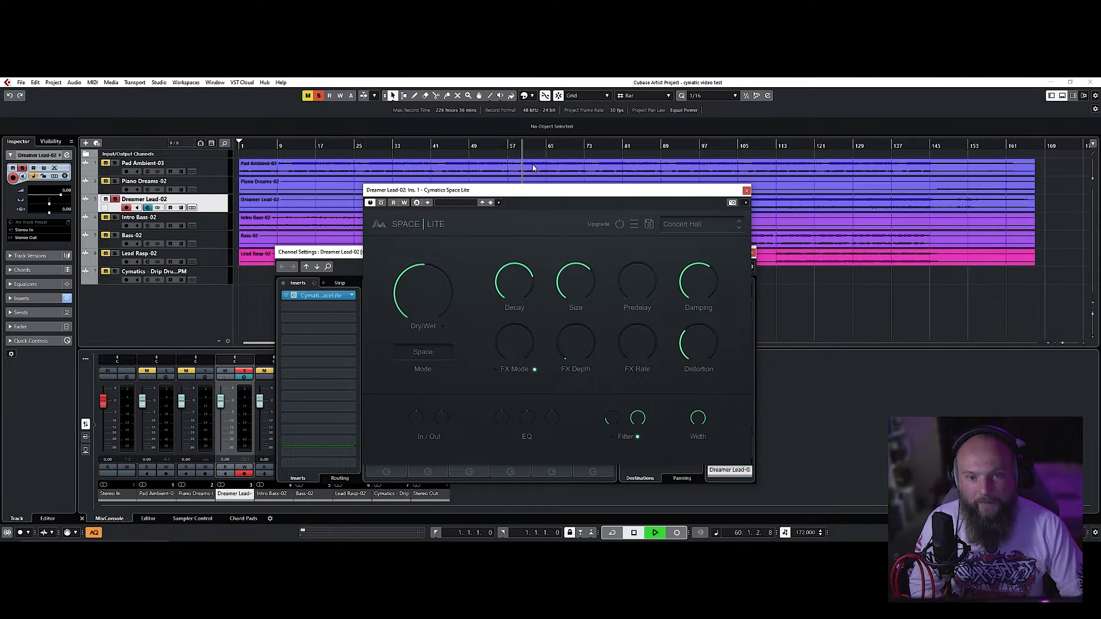
pyautogui.moveTo(578, 310)
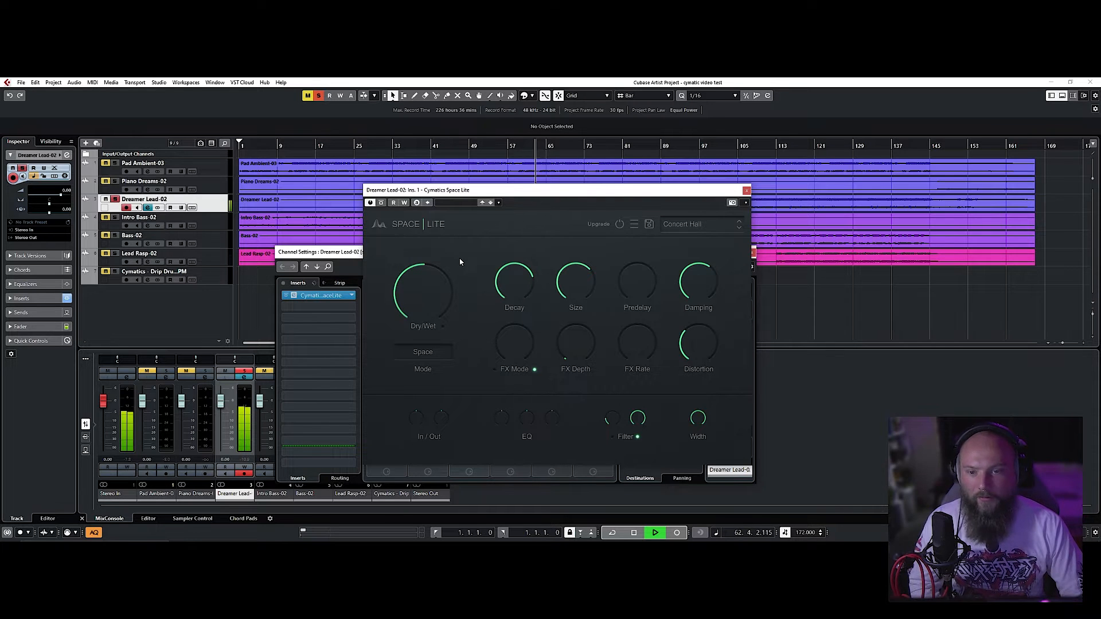
pyautogui.click(381, 203)
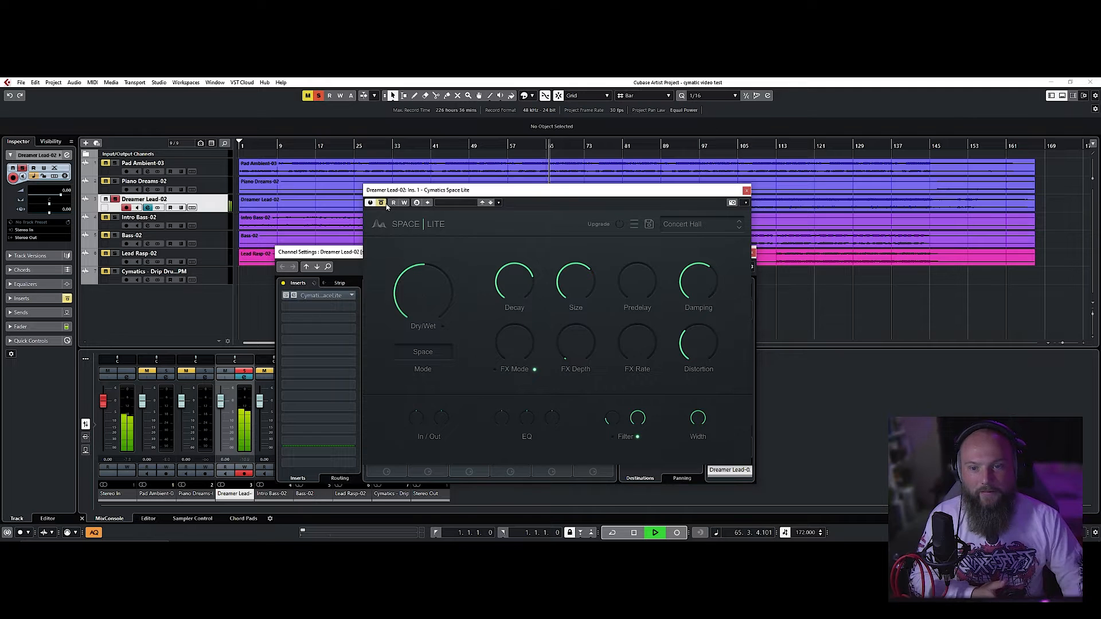
pyautogui.click(381, 203)
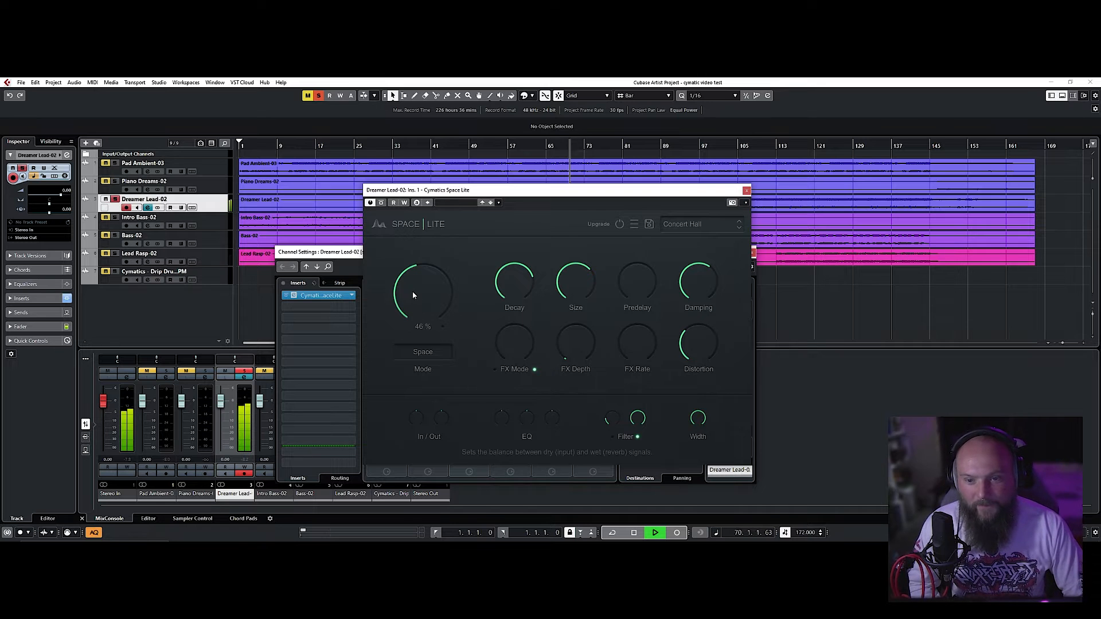
pyautogui.moveTo(520, 343)
pyautogui.press('space')
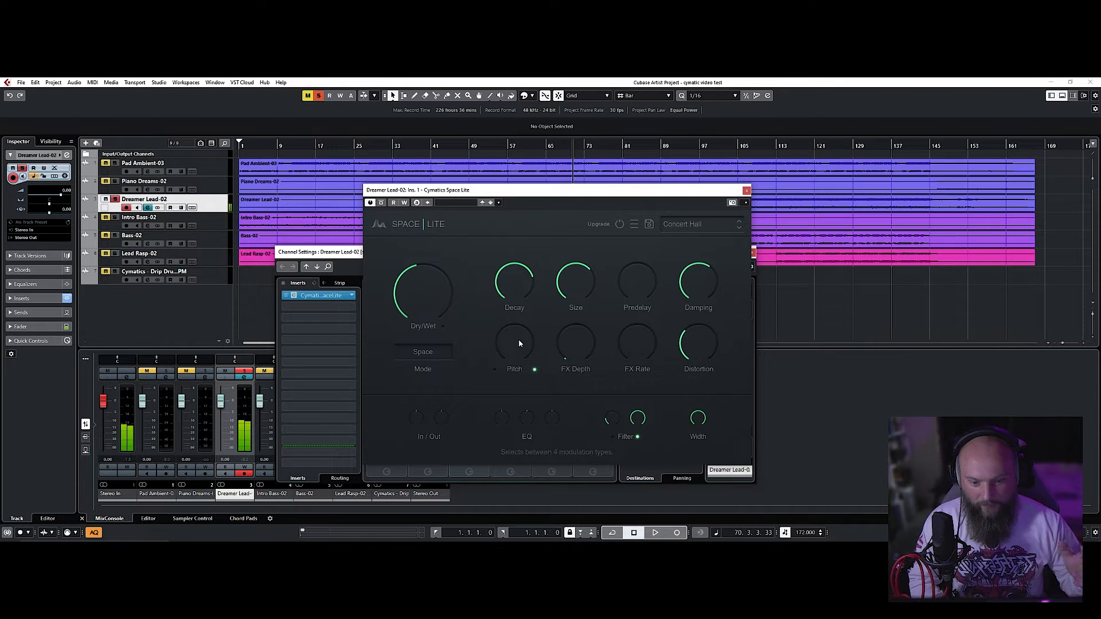
# Step: Switch the lead reverb's mode to Hall Long and audition the soloed lead from bar 49
pyautogui.click(427, 361)
pyautogui.click(436, 373)
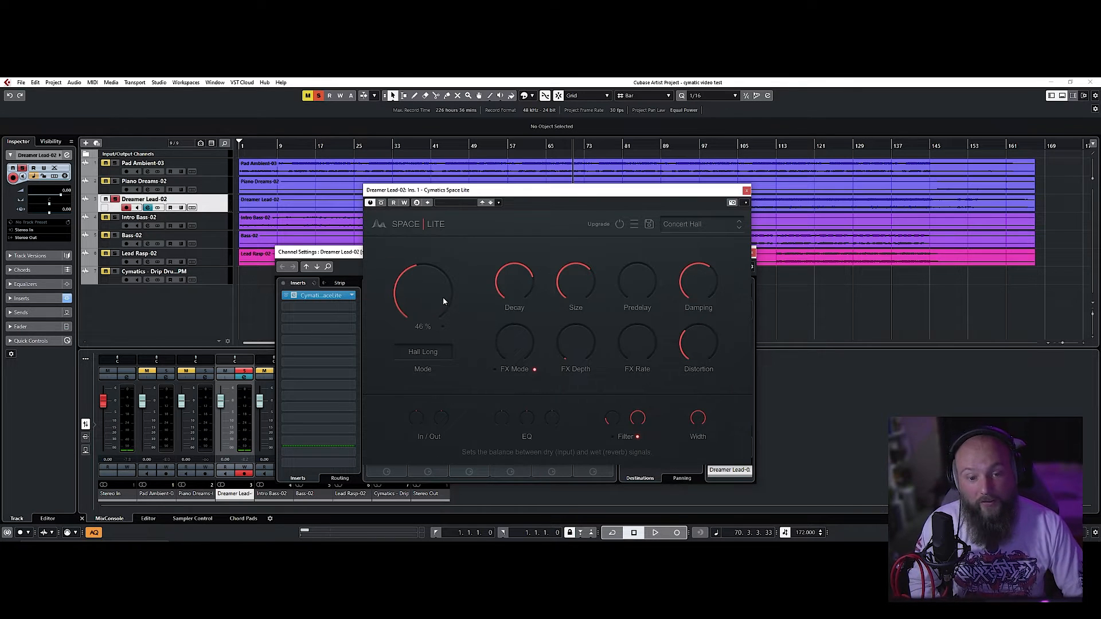
pyautogui.moveTo(470, 189); pyautogui.dragTo(495, 243)
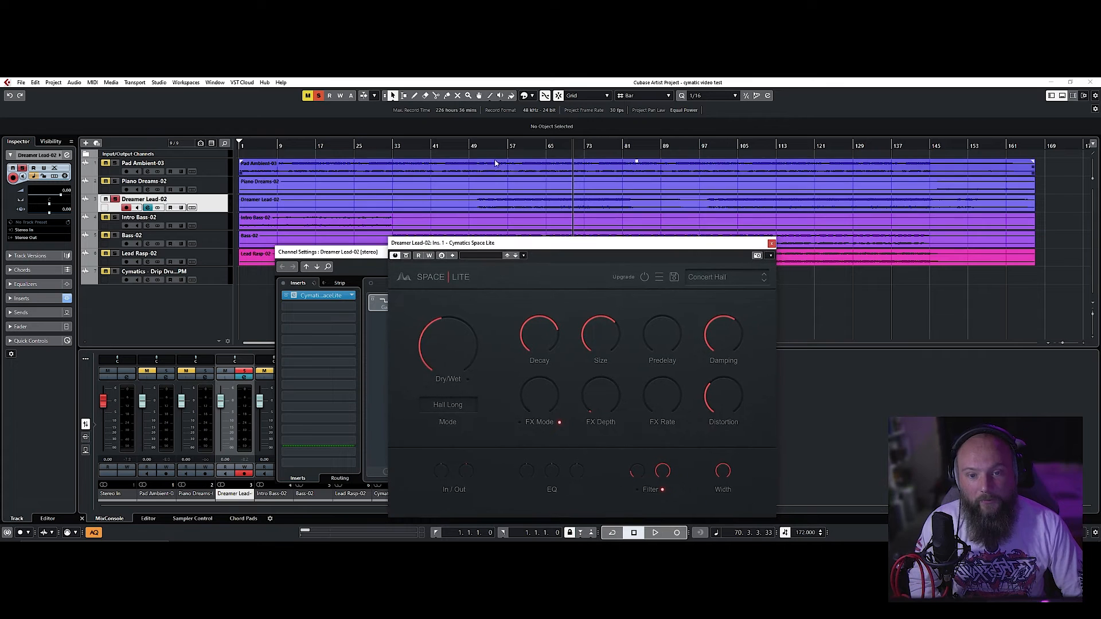
pyautogui.click(474, 144)
pyautogui.press('space')
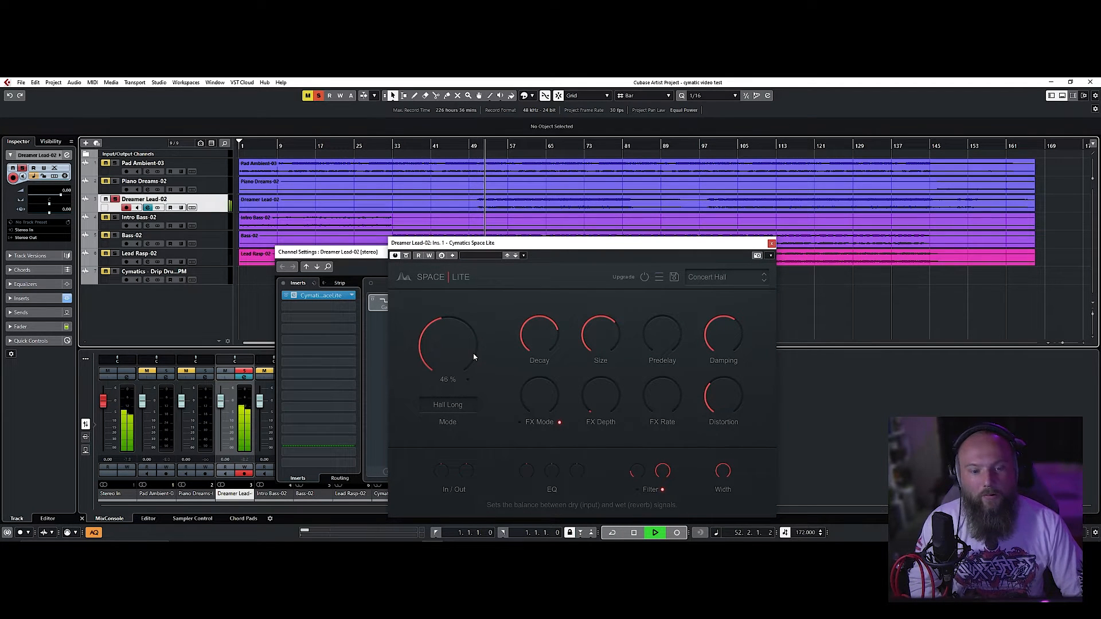
pyautogui.press('space')
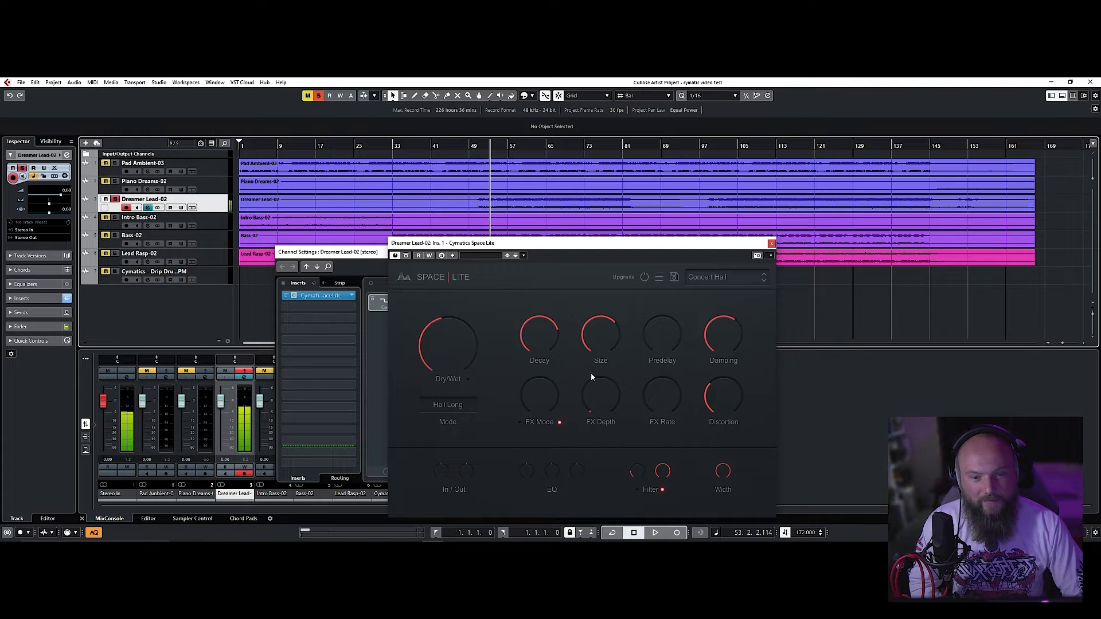
pyautogui.moveTo(599, 354)
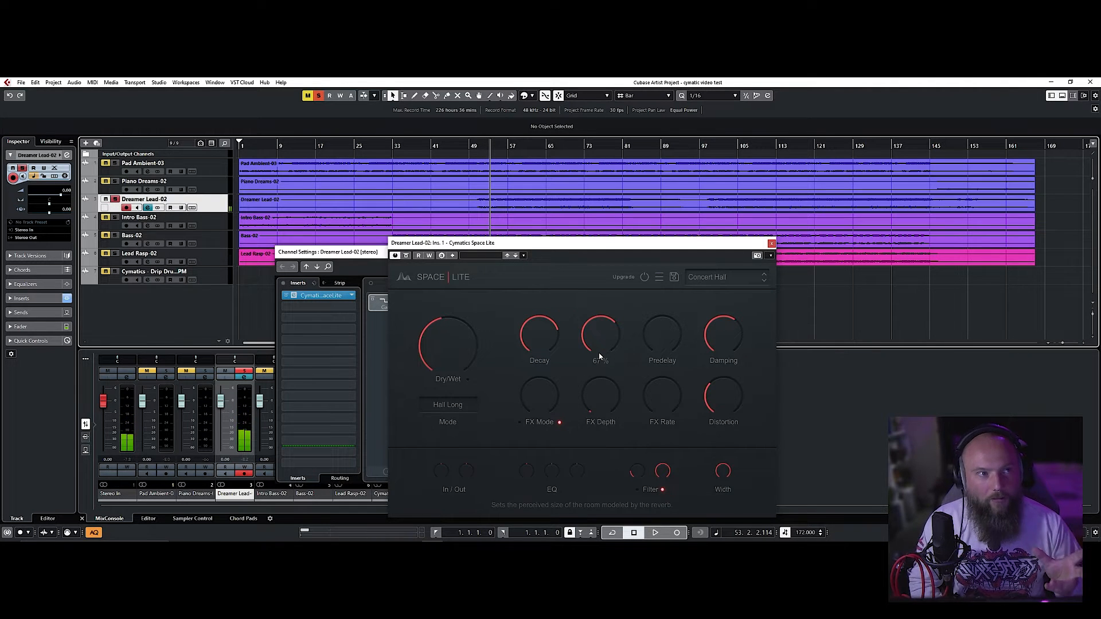
# Step: Try the Spring 1 reverb mode on the soloed lead from bar 49, then stop playback
pyautogui.click(454, 407)
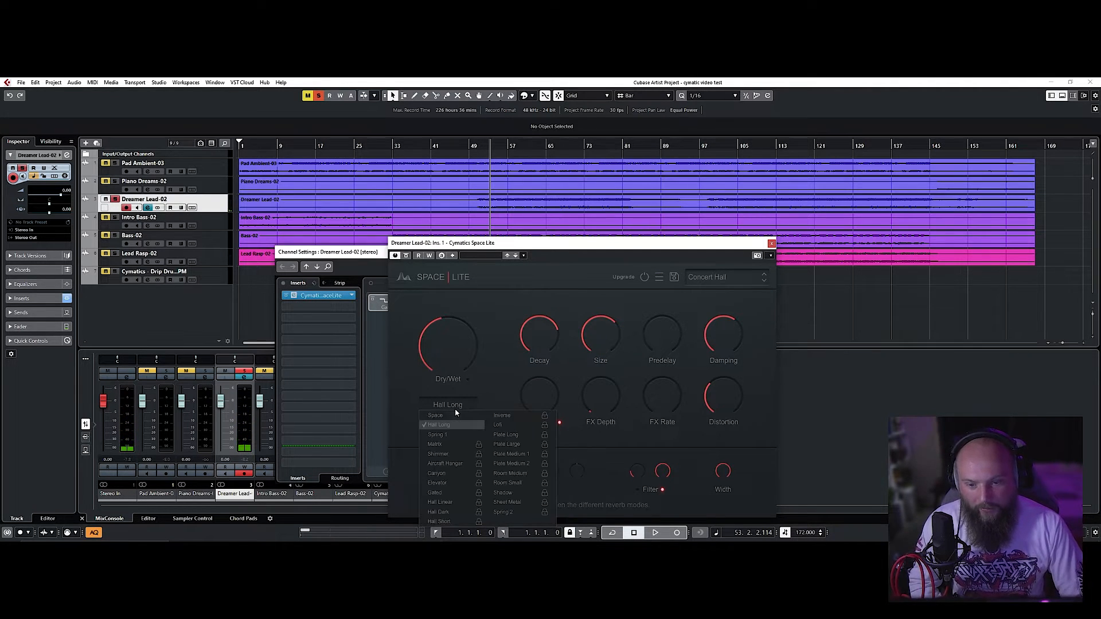
pyautogui.click(461, 437)
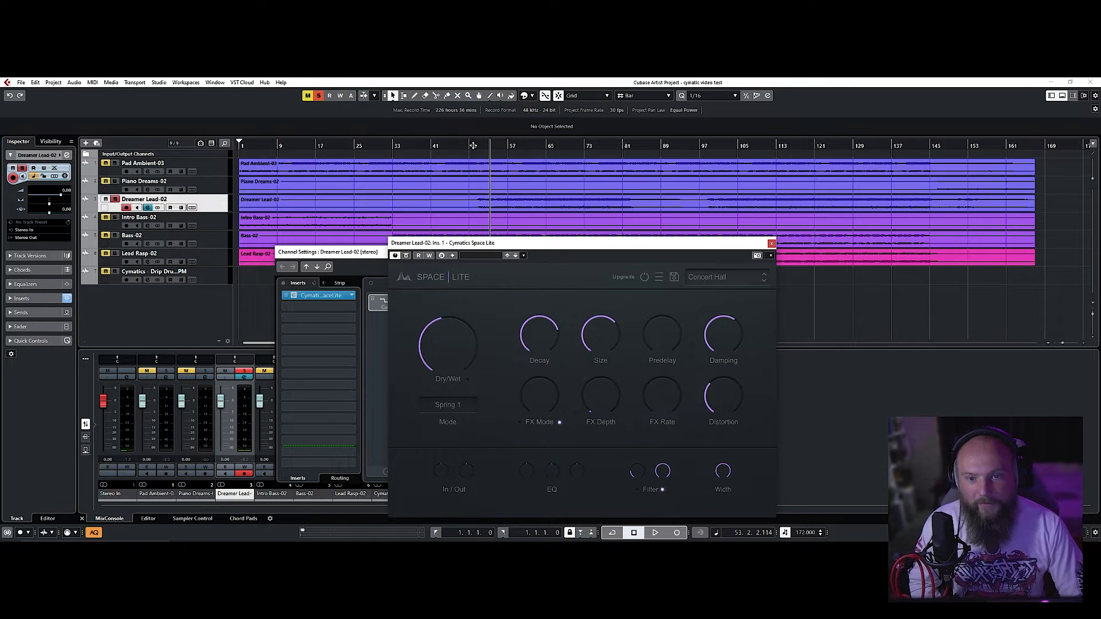
pyautogui.press('space')
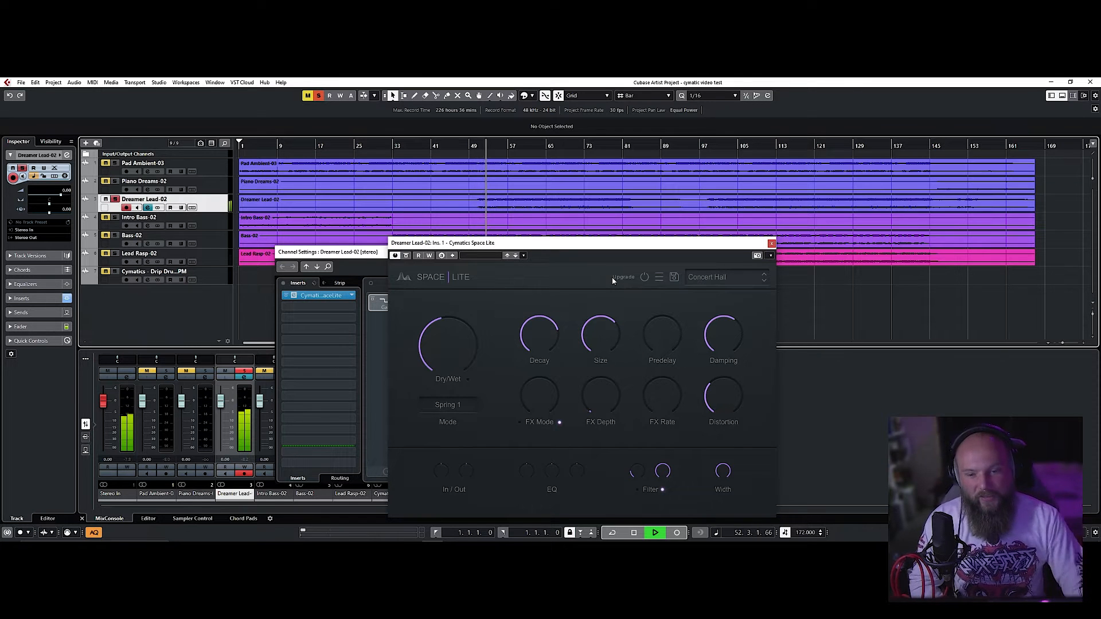
pyautogui.press('space')
# Step: Set the lead reverb's mode back to Space and close the plugin and channel settings windows
pyautogui.click(453, 406)
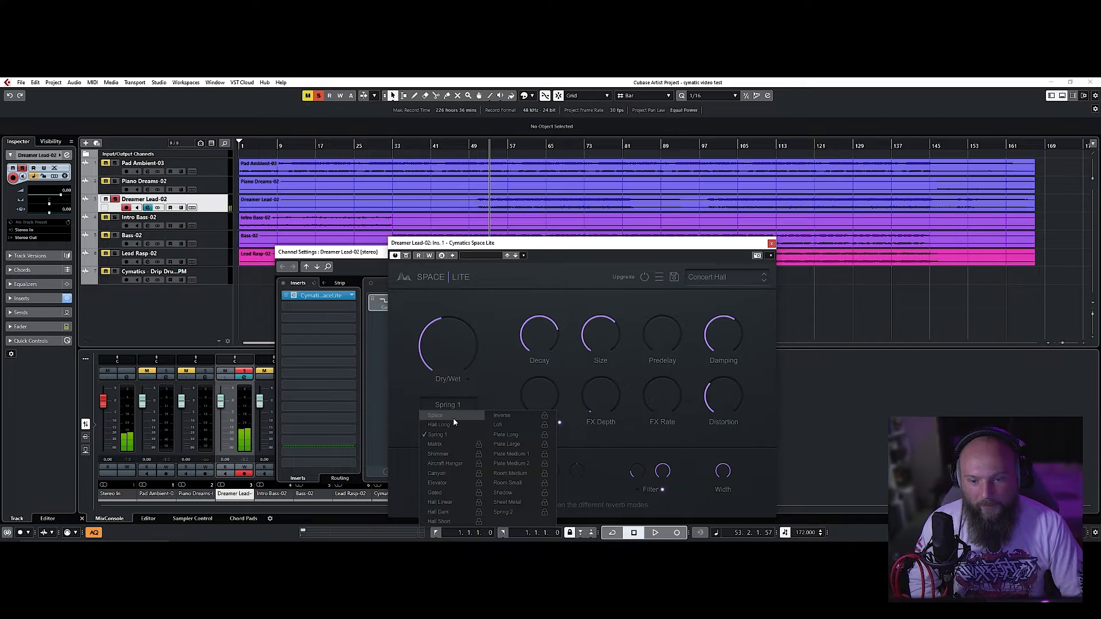
pyautogui.click(447, 416)
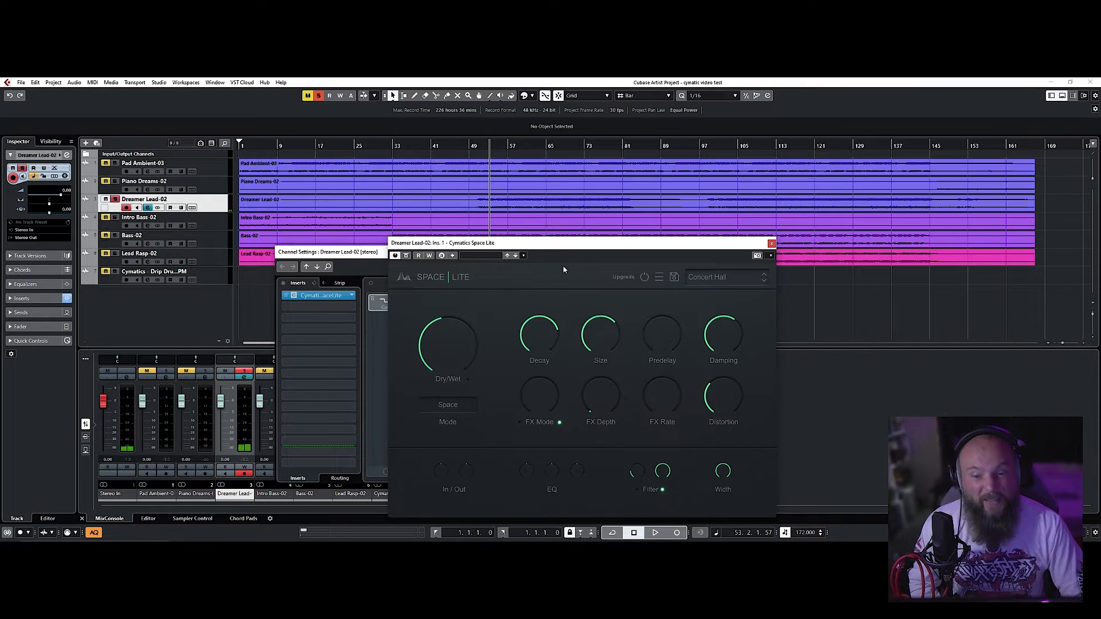
pyautogui.click(771, 243)
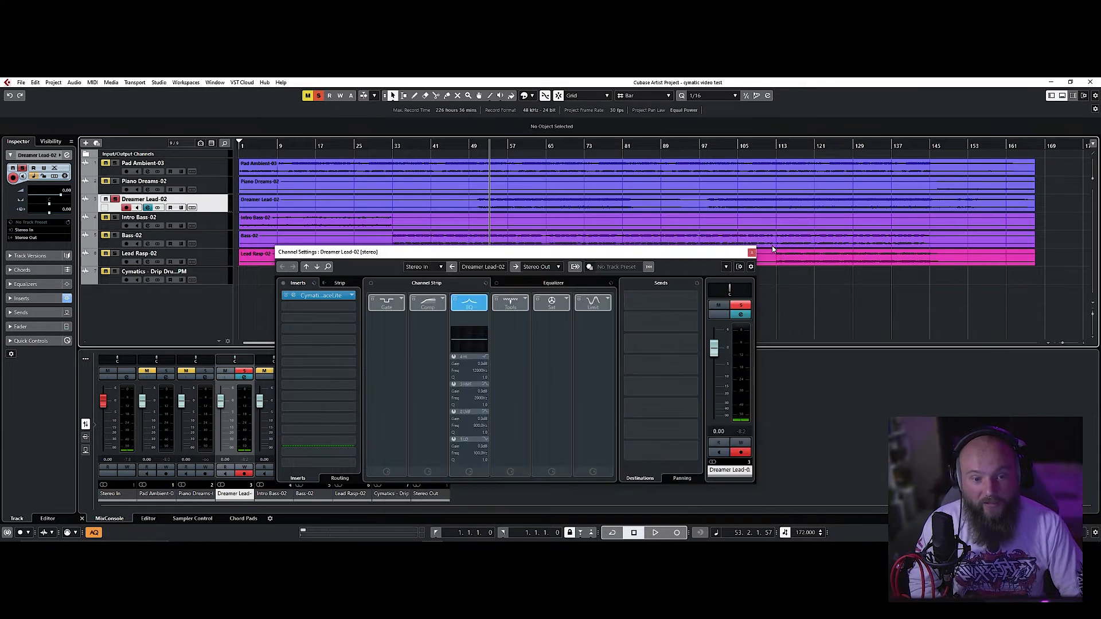
pyautogui.click(751, 253)
# Step: Play from bar 49, unsolo Dreamer Lead-02 to hear it in the full mix, and stop playback
pyautogui.press('space')
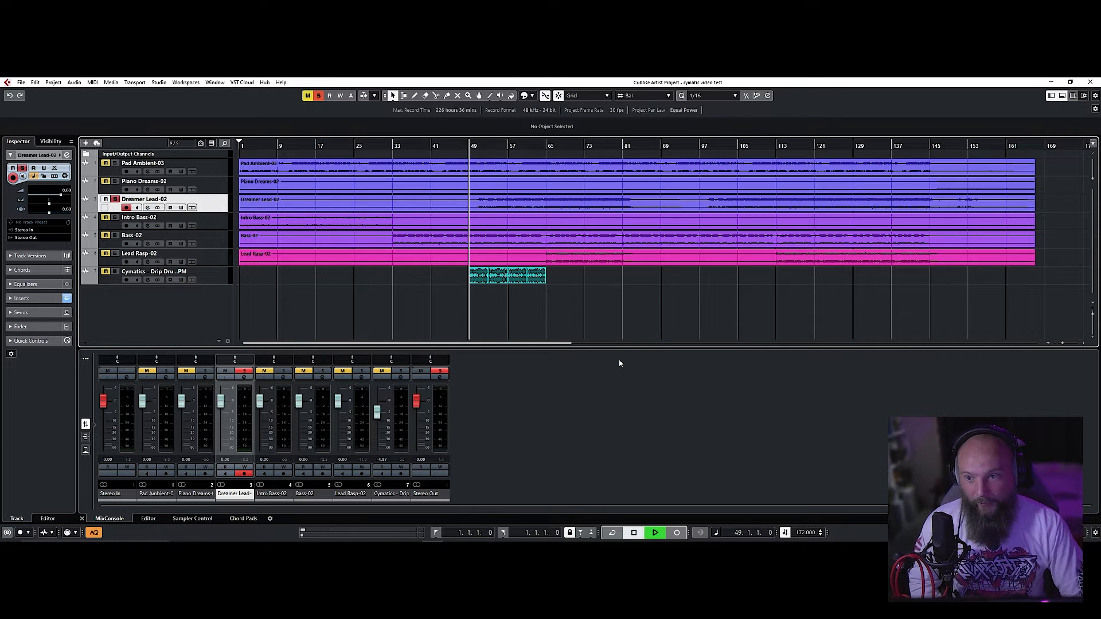
pyautogui.click(115, 200)
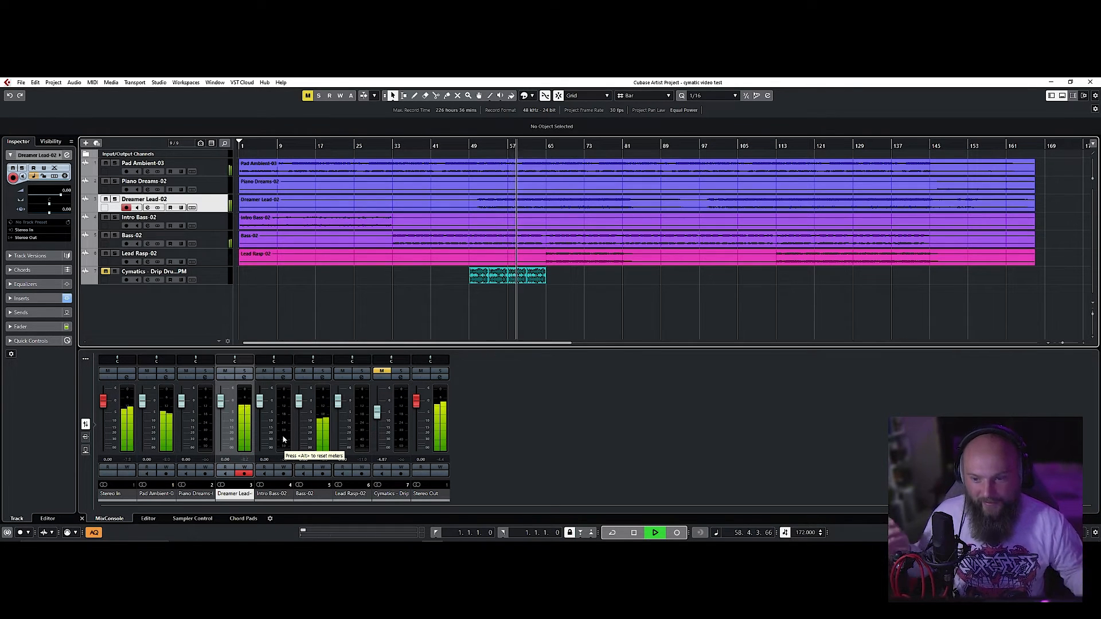
pyautogui.press('space')
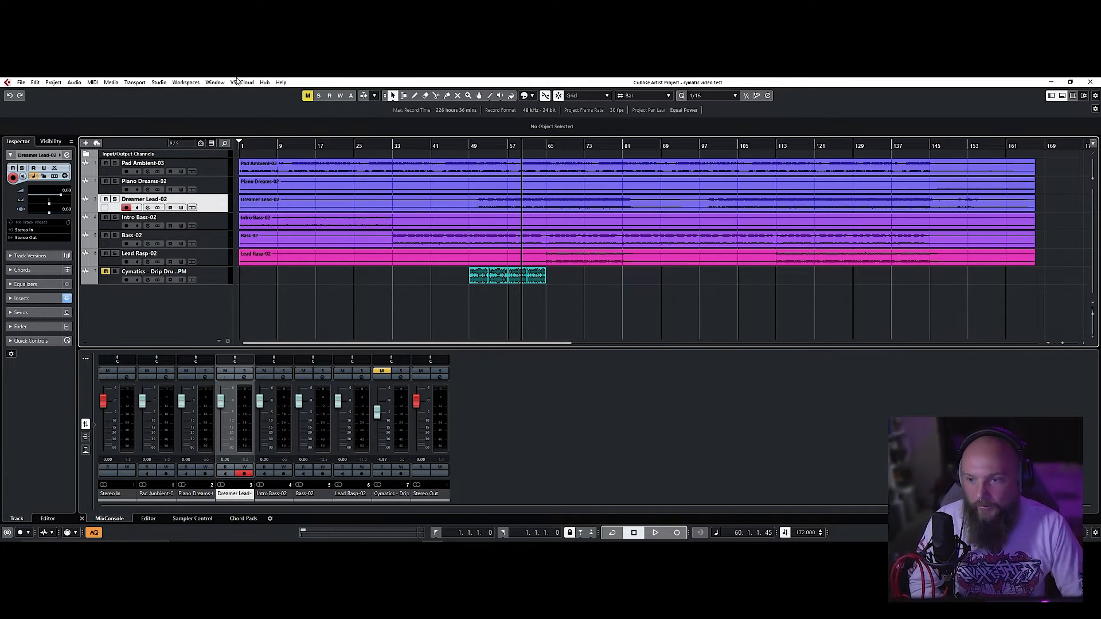
# Step: Reopen Space Lite from the Dreamer Lead-02 channel settings and raise its Distortion slightly
pyautogui.click(68, 155)
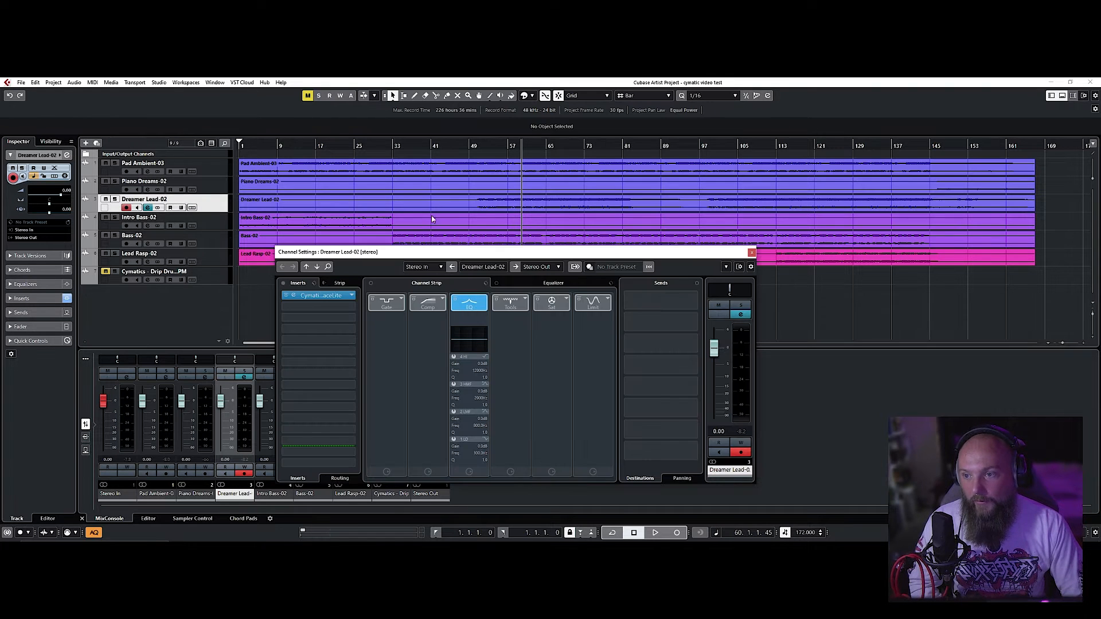
pyautogui.click(318, 295)
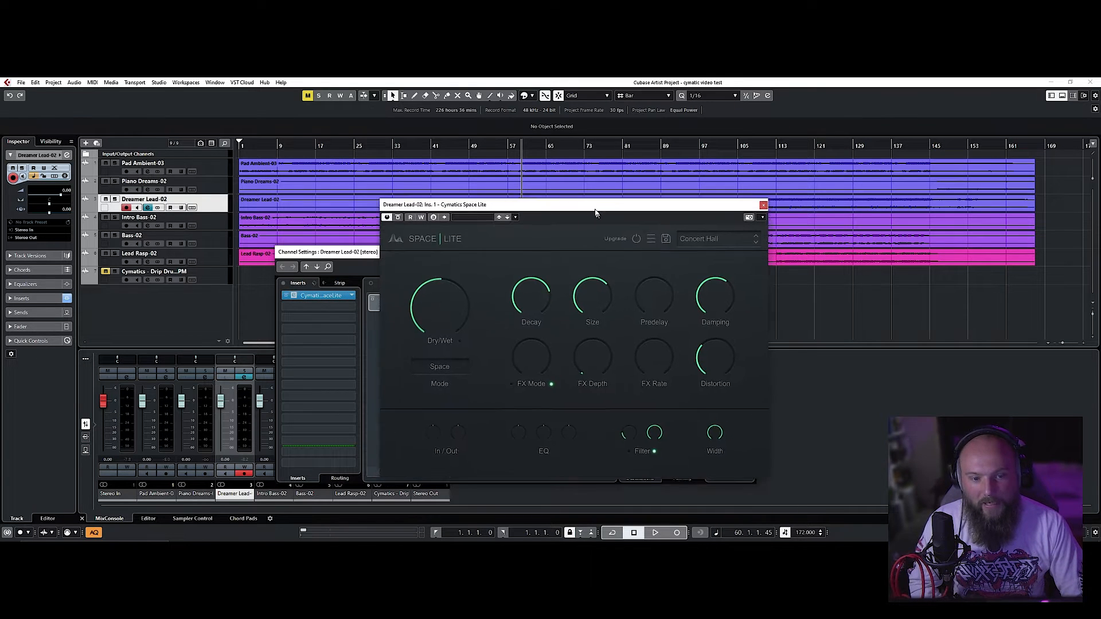
pyautogui.moveTo(705, 341)
pyautogui.moveTo(703, 349); pyautogui.dragTo(706, 339)
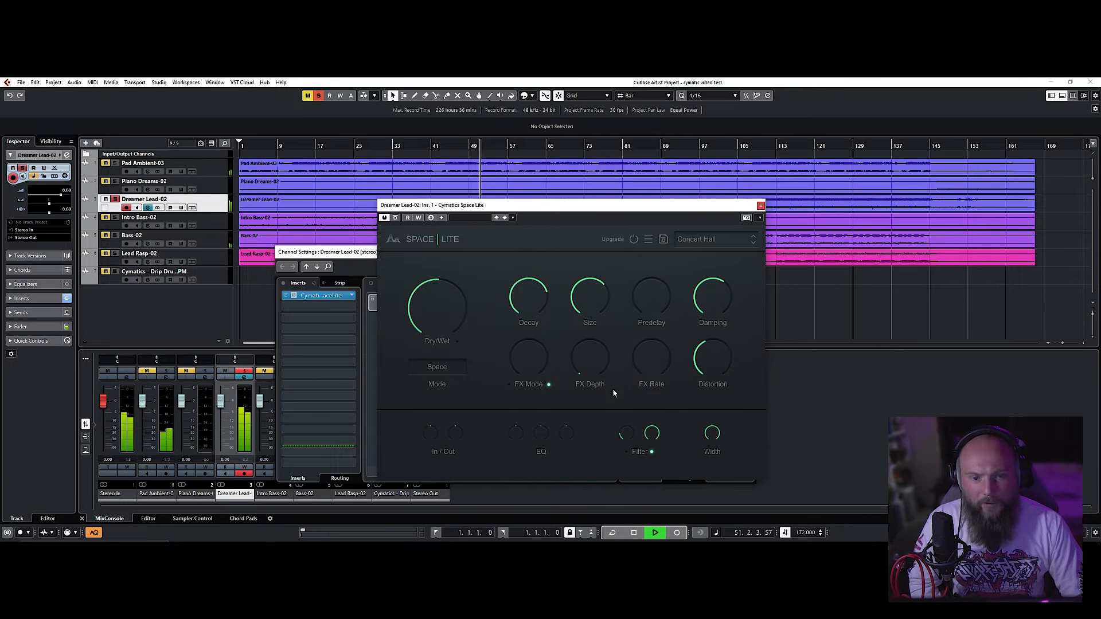
# Step: Cut the low EQ and boost the high EQ of the reverb while the soloed lead plays, then stop and unsolo it
pyautogui.moveTo(608, 390)
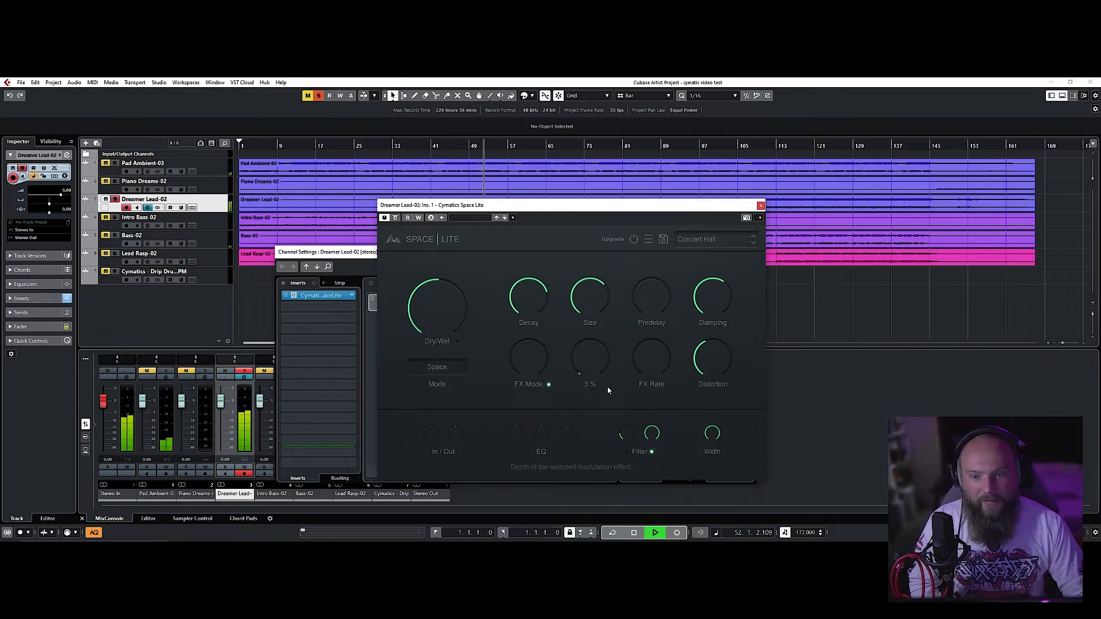
pyautogui.moveTo(541, 437)
pyautogui.moveTo(508, 441)
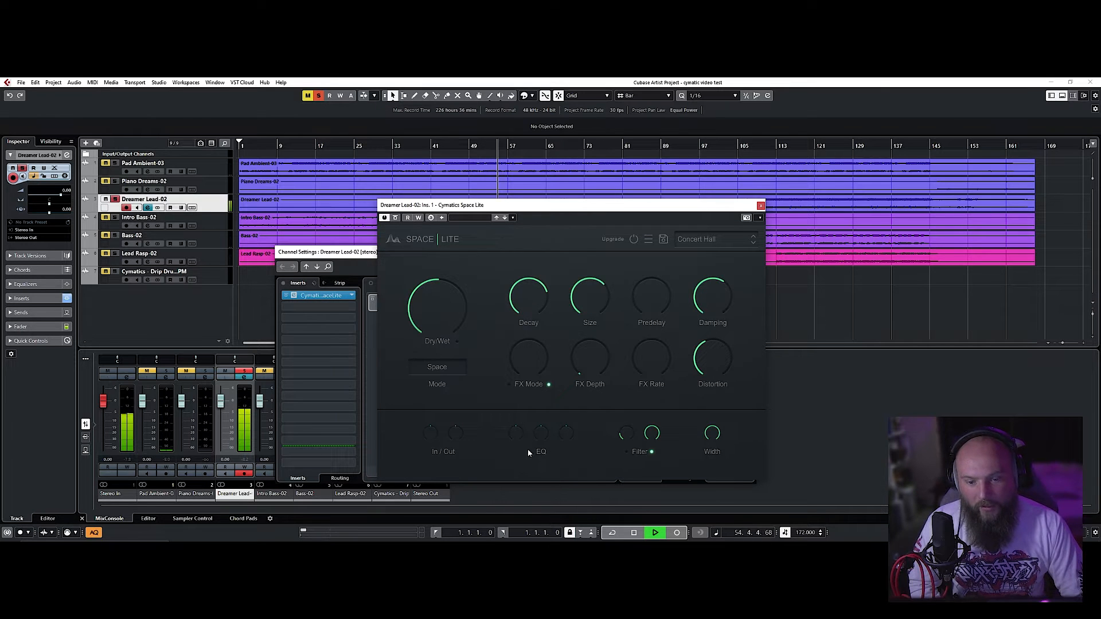
pyautogui.moveTo(516, 434); pyautogui.dragTo(511, 457)
pyautogui.moveTo(569, 437)
pyautogui.mouseDown()
pyautogui.moveTo(579, 419)
pyautogui.moveTo(566, 437)
pyautogui.mouseUp()
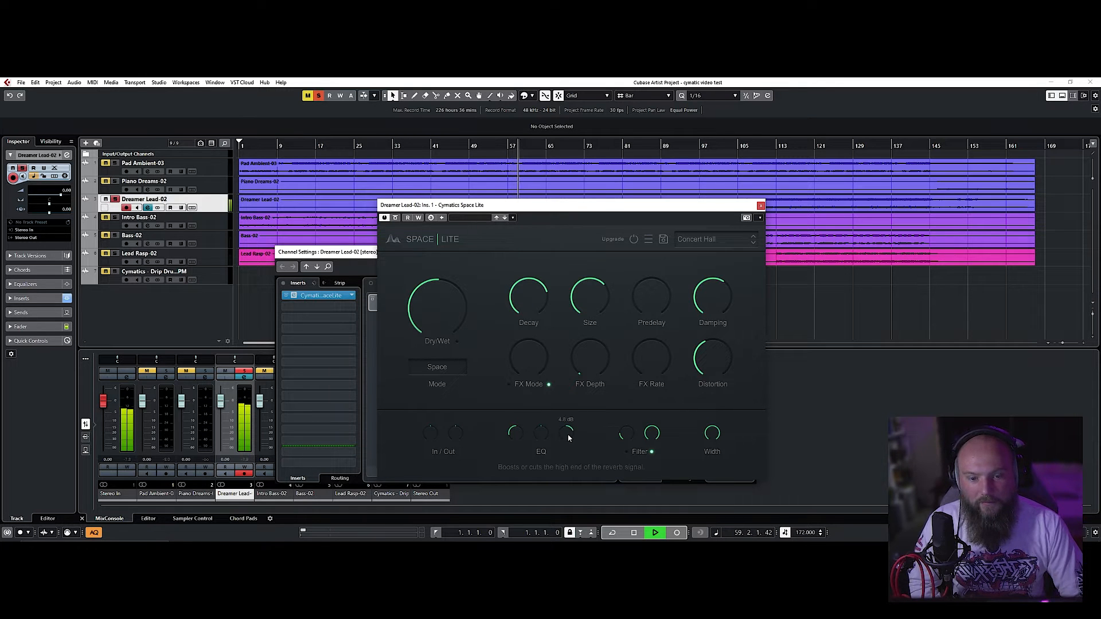
pyautogui.press('space')
pyautogui.click(114, 199)
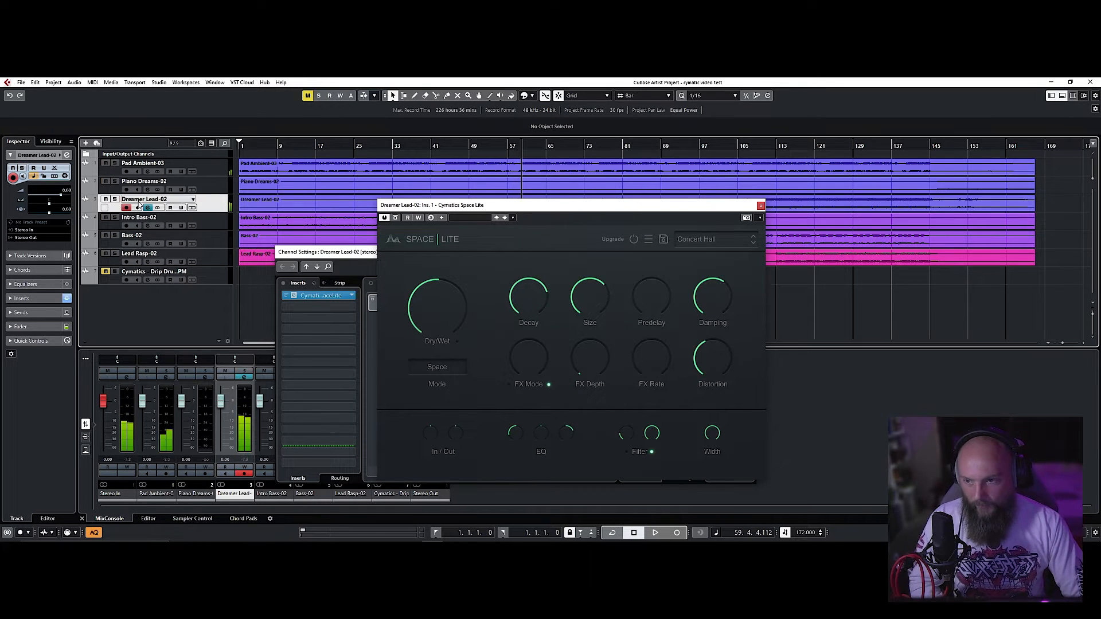
# Step: Move Space Lite clear of the tracks, close the Dreamer Lead-02 channel settings, and play the full mix from about bar 49
pyautogui.moveTo(756, 201); pyautogui.dragTo(946, 180)
pyautogui.click(752, 253)
pyautogui.moveTo(465, 147); pyautogui.dragTo(461, 146)
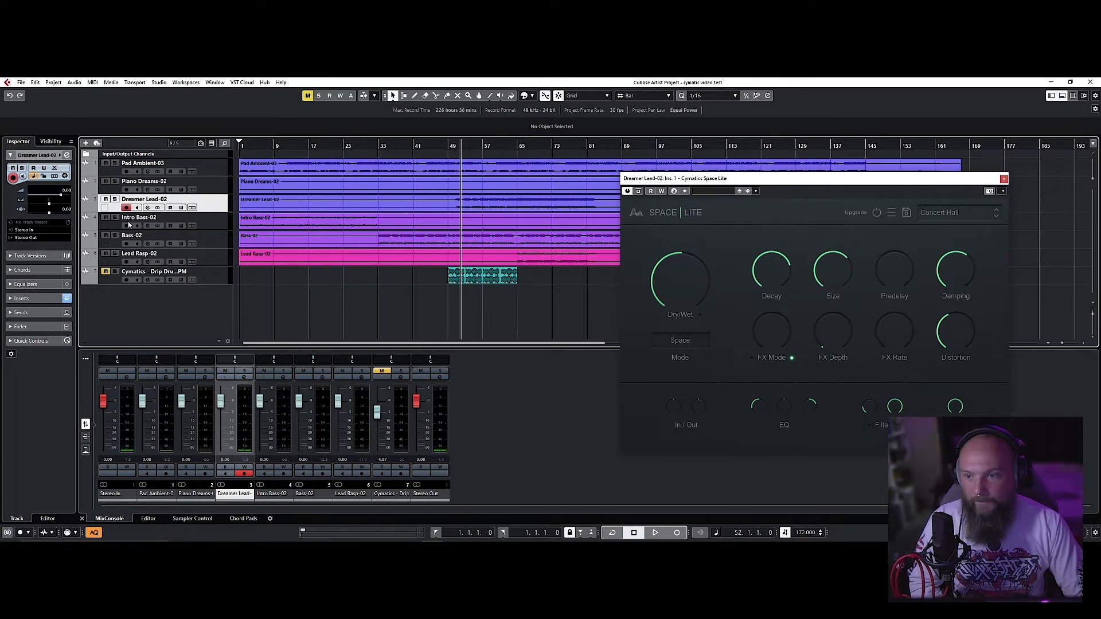
pyautogui.click(448, 147)
pyautogui.press('space')
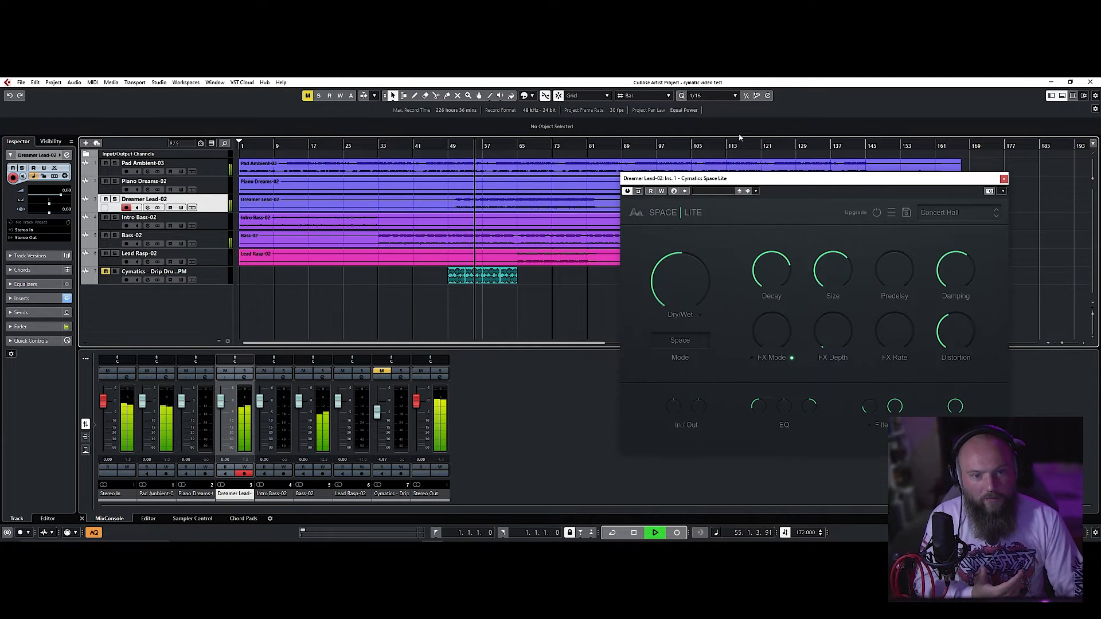
# Step: Compare the mix with Space Lite bypassed and active, and lower the reverb's Dry/Wet to 33%
pyautogui.click(638, 191)
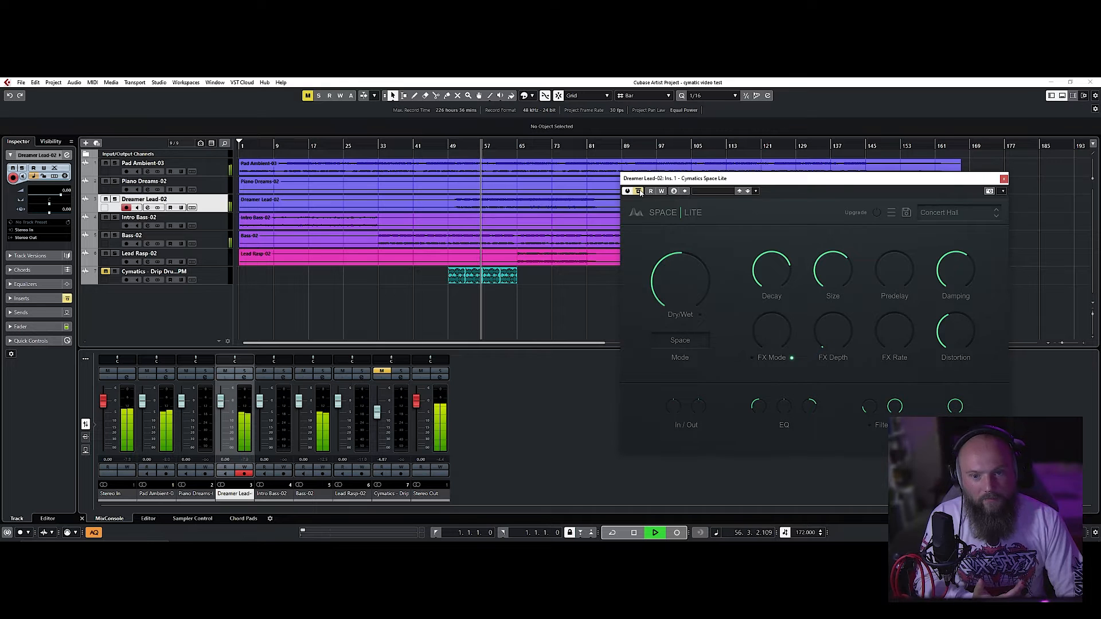
pyautogui.click(639, 191)
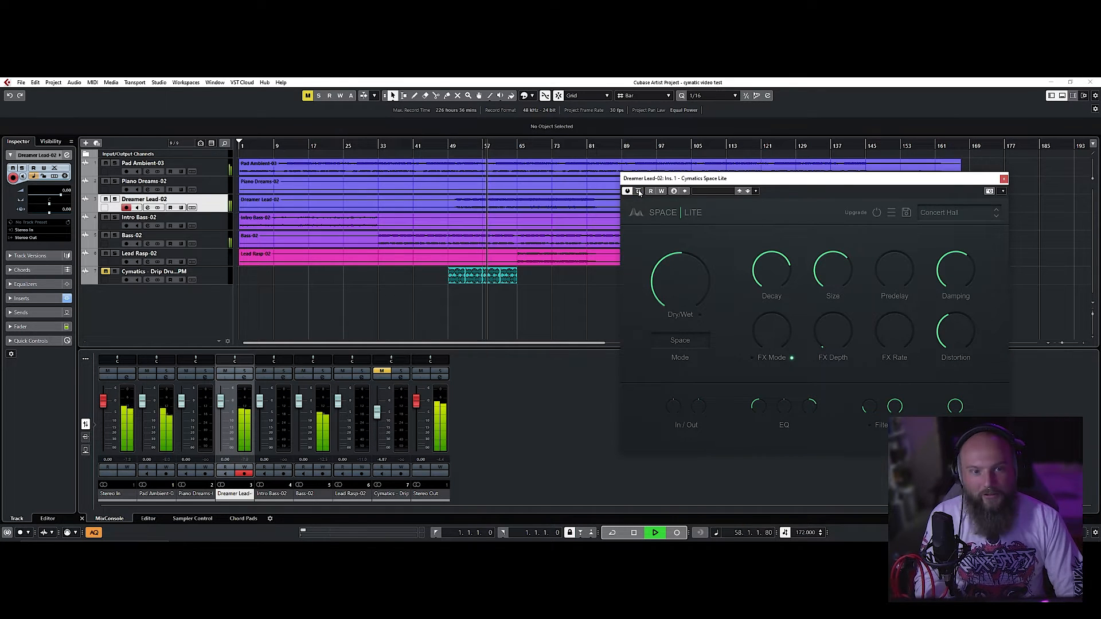
pyautogui.click(639, 191)
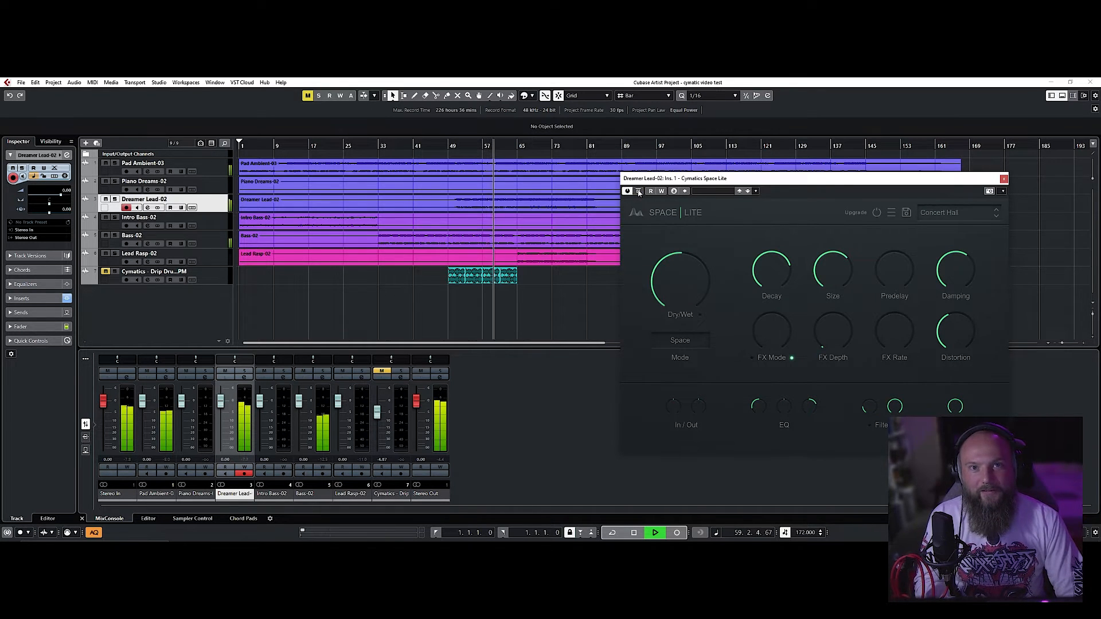
pyautogui.click(639, 192)
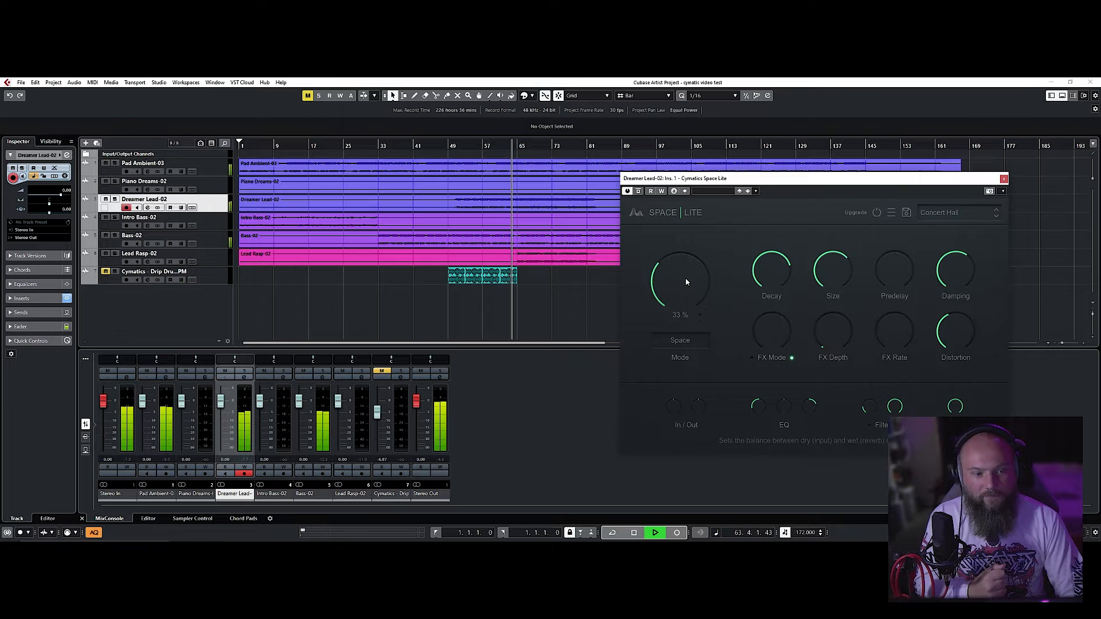
pyautogui.moveTo(709, 178); pyautogui.dragTo(652, 183)
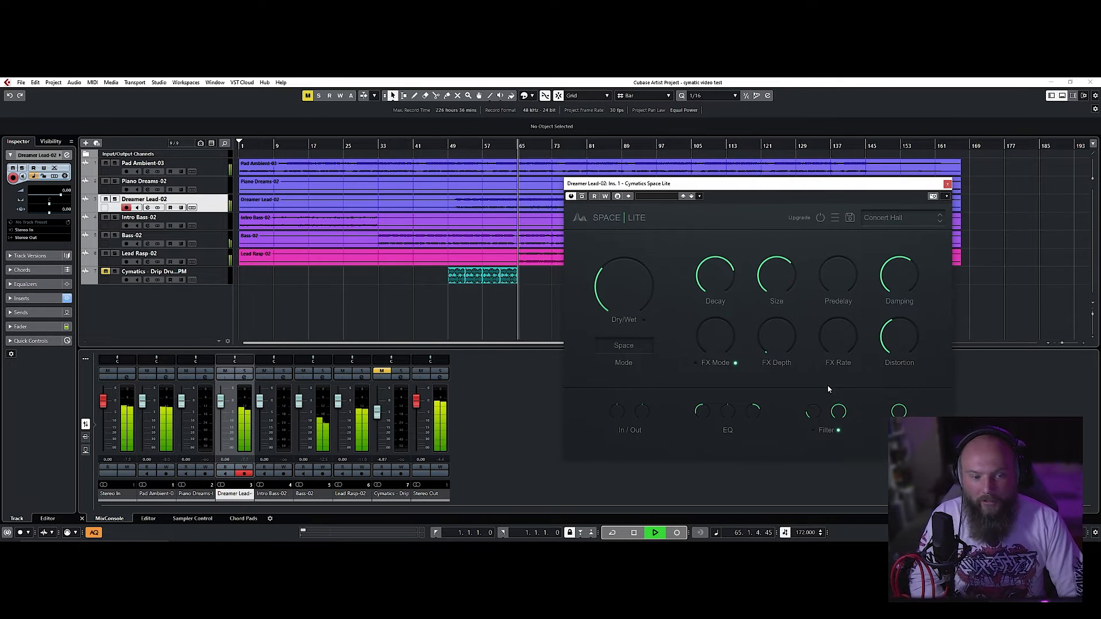
# Step: Replay the mix from about bar 49 with the adjusted lead reverb, stop playback, and close Space Lite
pyautogui.click(446, 146)
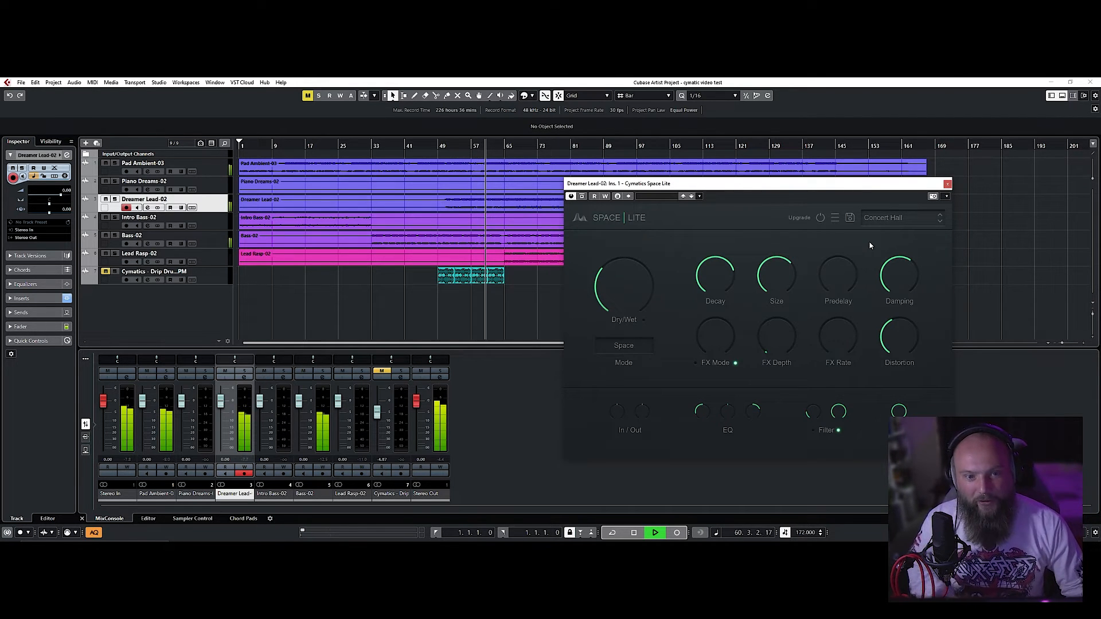
pyautogui.press('space')
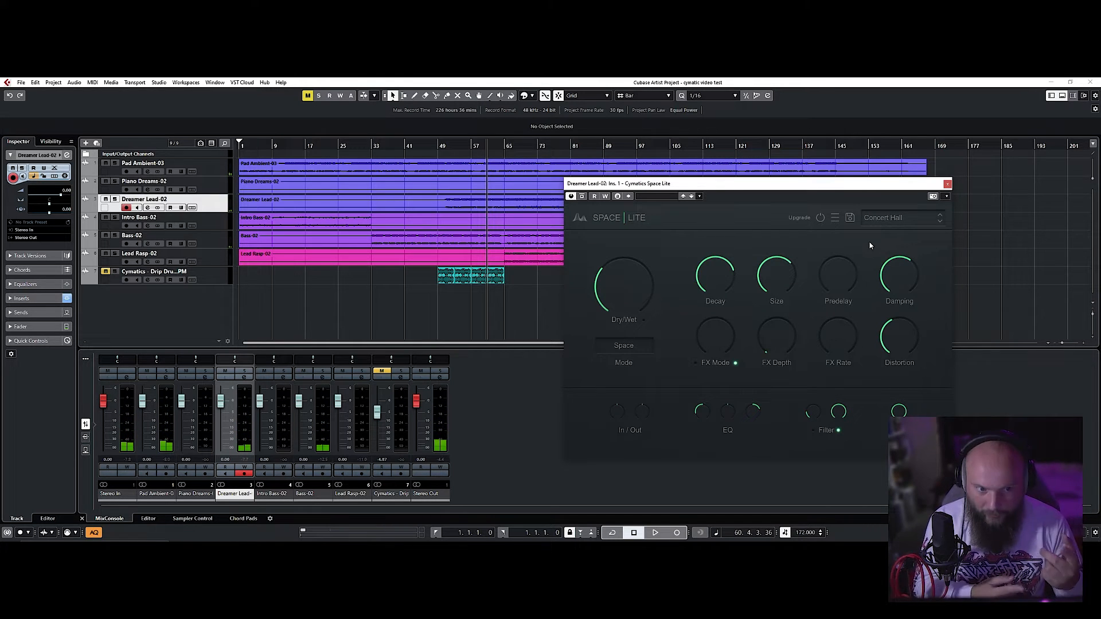
pyautogui.click(947, 183)
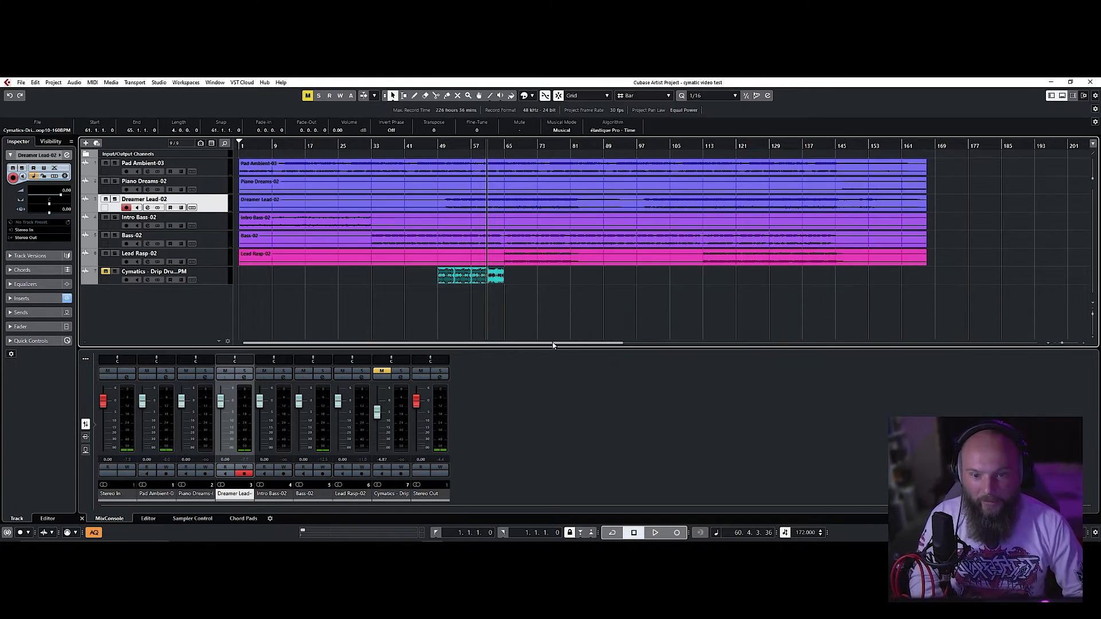
# Step: Unmute the Cymatics Drip drum loop track, play the mix from bar 49 with the drums, and stop
pyautogui.click(434, 146)
pyautogui.click(438, 147)
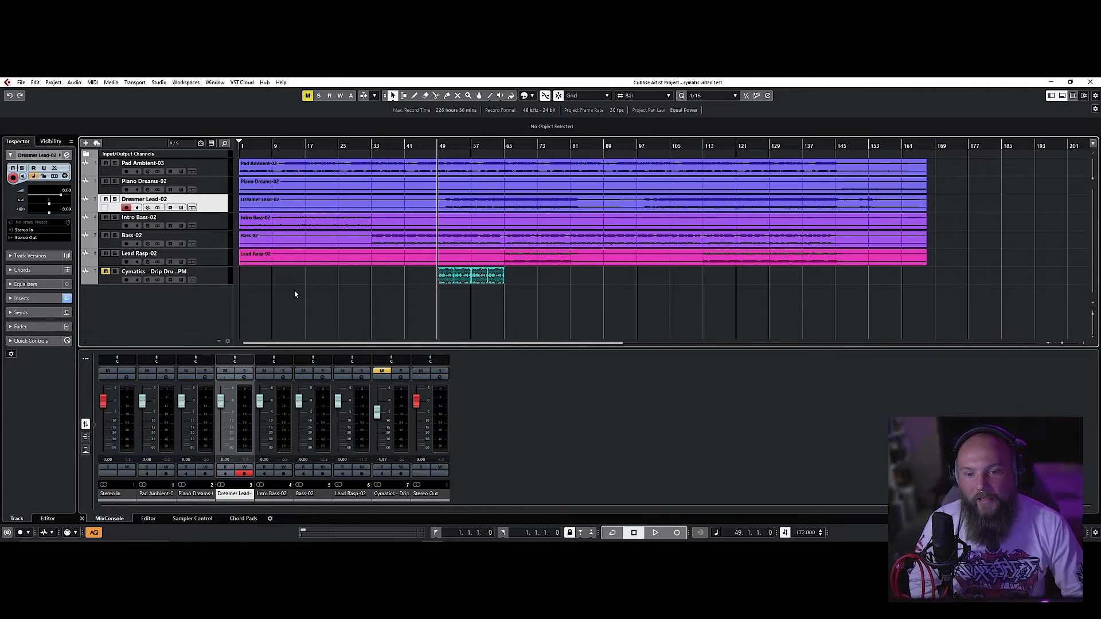
pyautogui.click(106, 273)
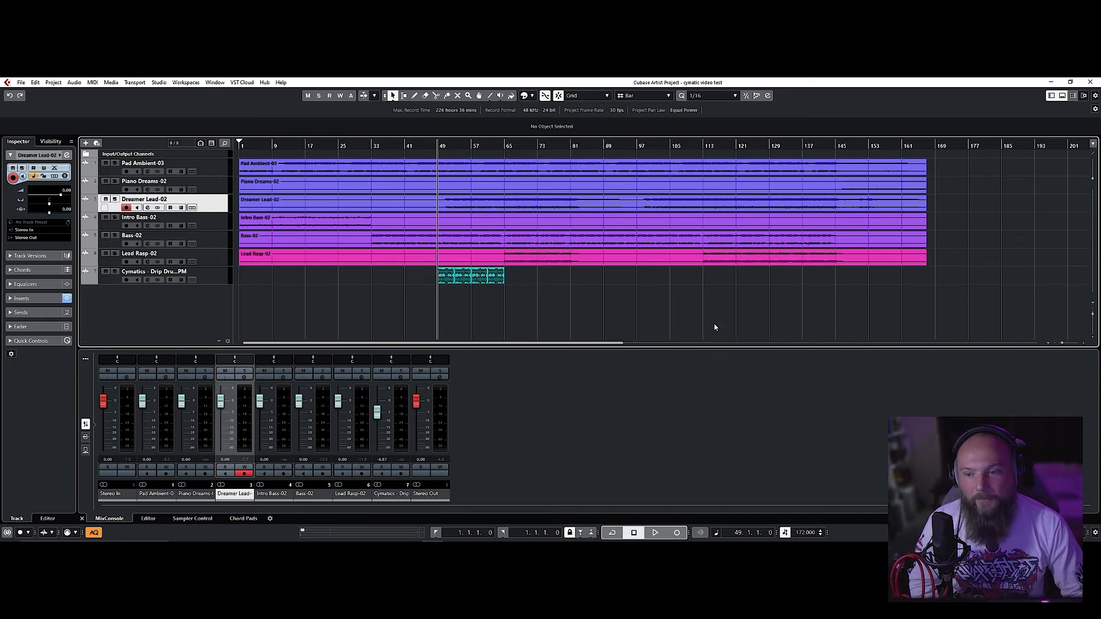
pyautogui.moveTo(1064, 344); pyautogui.dragTo(1064, 344)
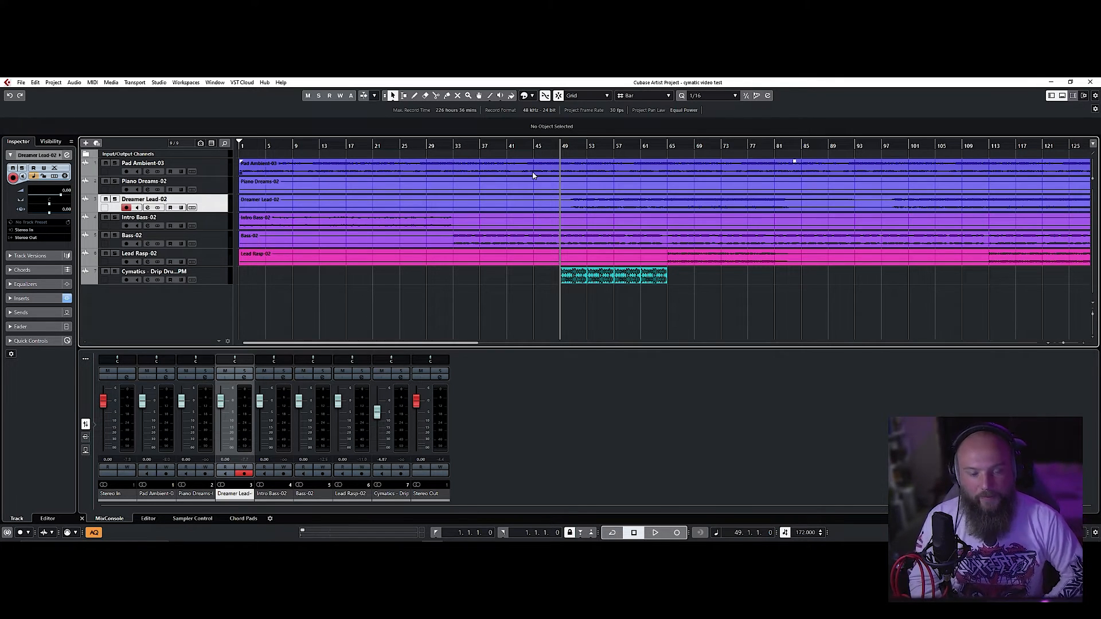
pyautogui.press('space')
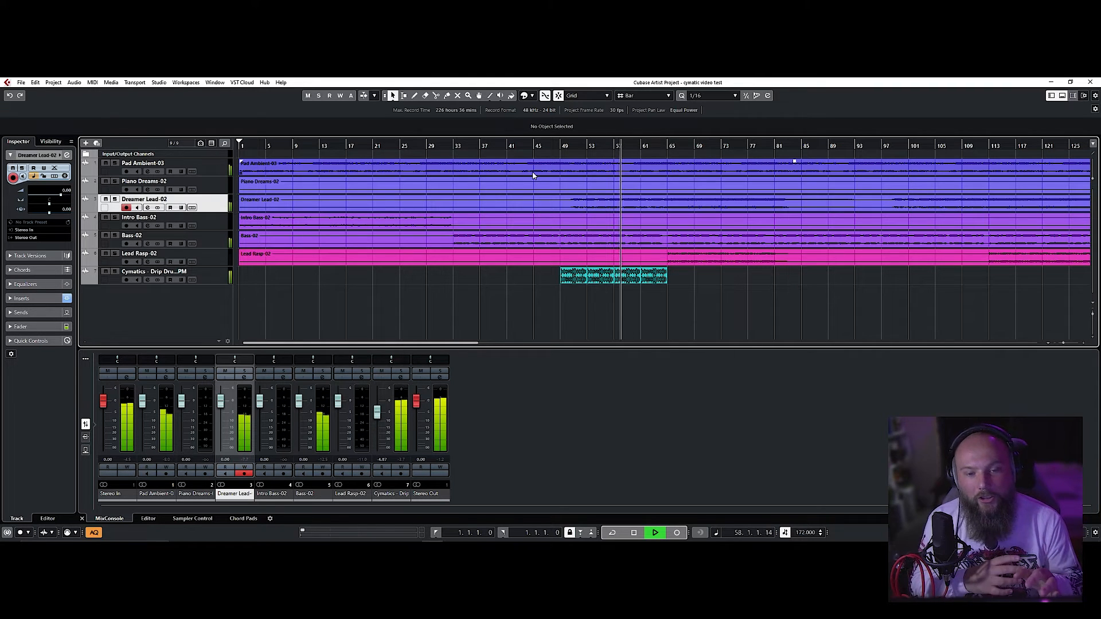
pyautogui.press('space')
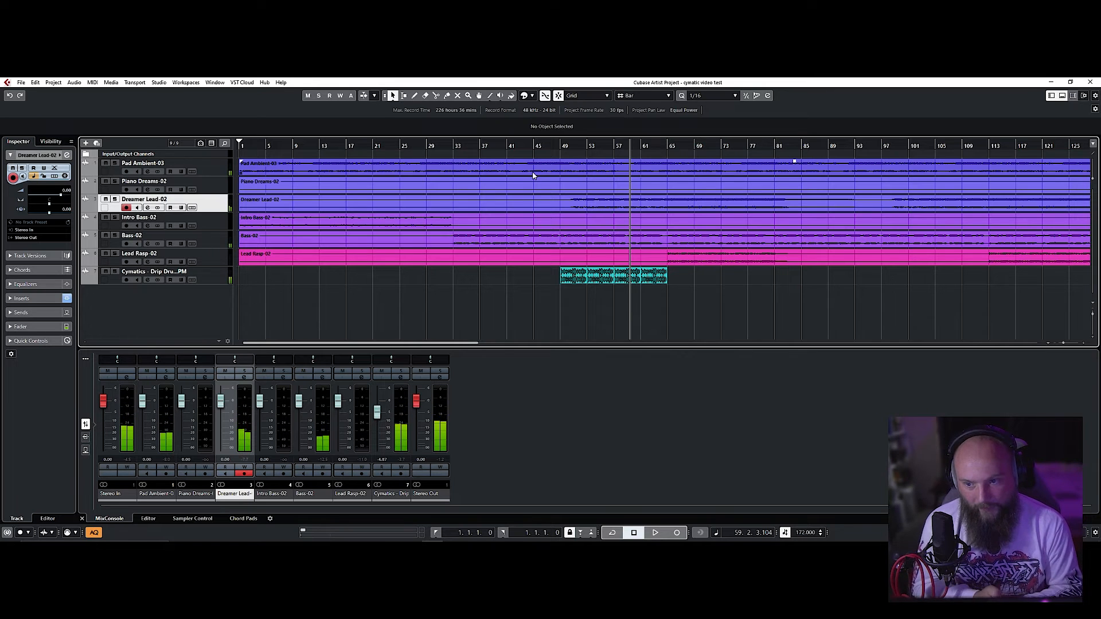
# Step: Raise the Cymatics drum loop channel's level to -3.69, insert Cymatics Diablo Lite on it, and close its channel settings
pyautogui.click(235, 277)
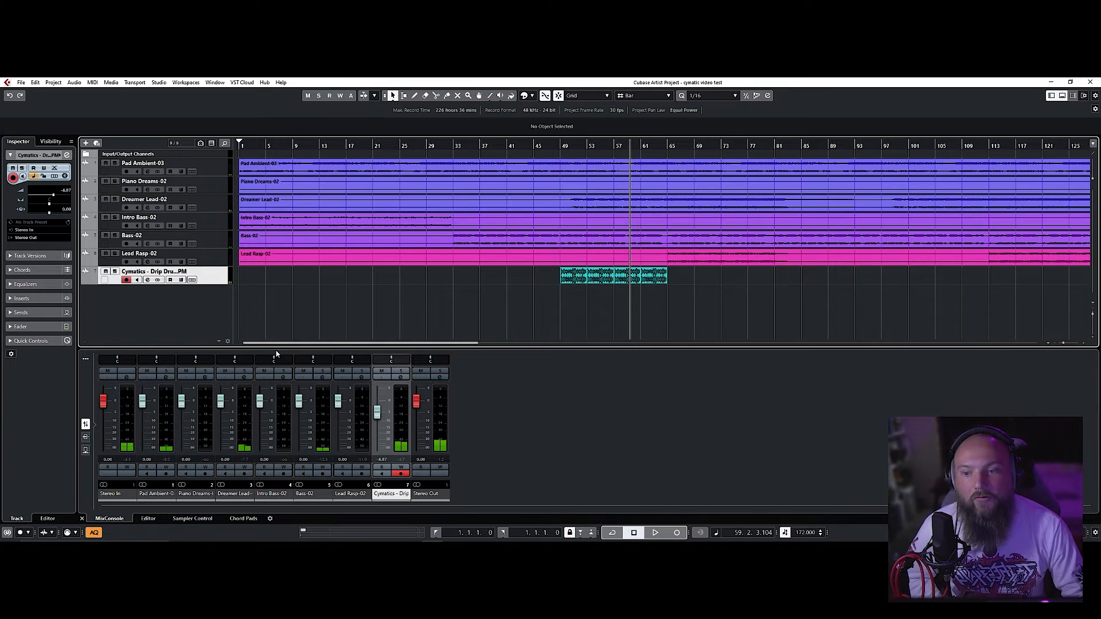
pyautogui.moveTo(377, 414); pyautogui.dragTo(377, 412)
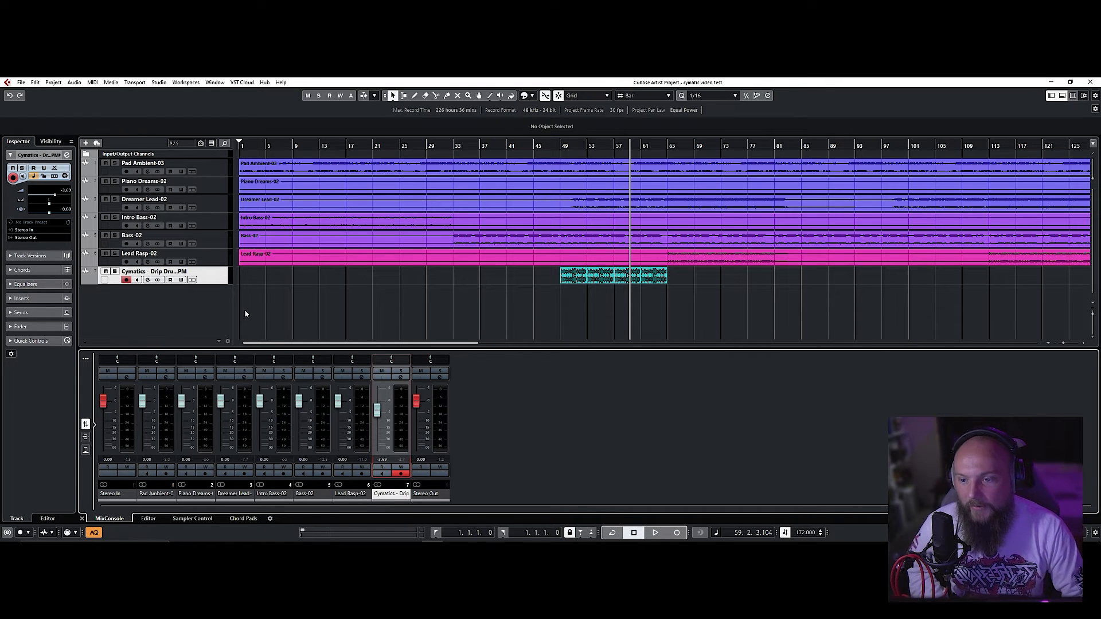
pyautogui.click(401, 378)
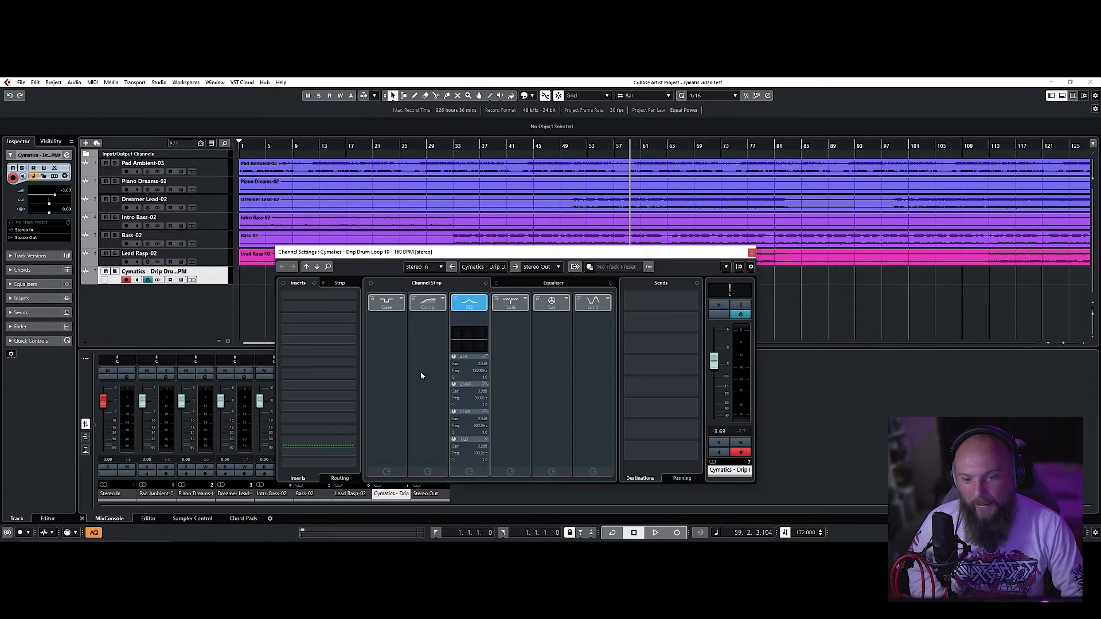
pyautogui.click(353, 297)
pyautogui.write('dia')
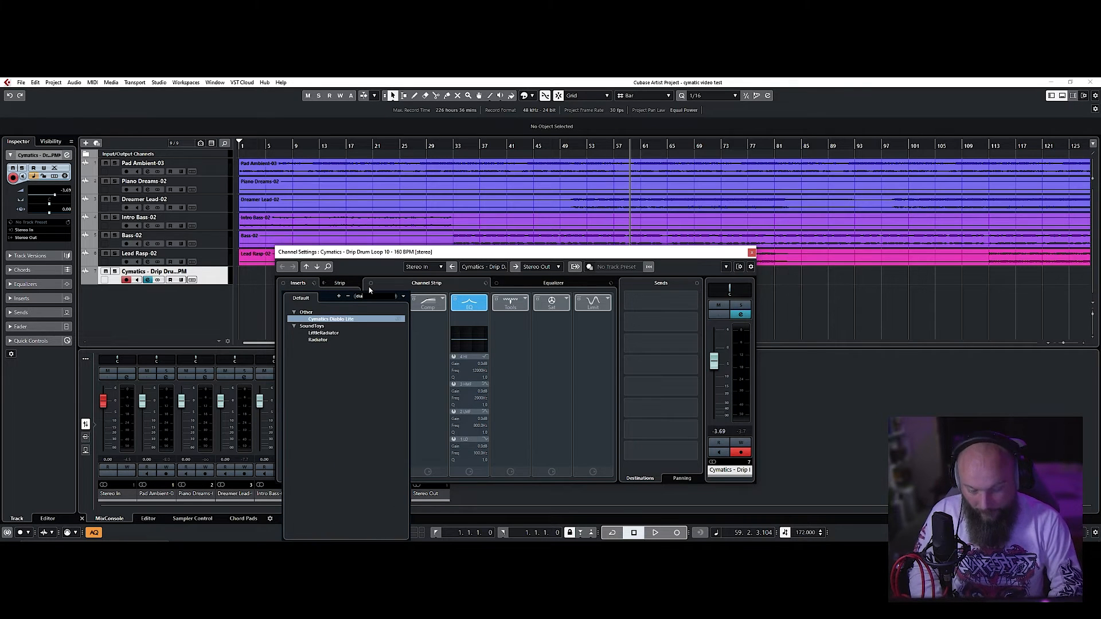
pyautogui.click(367, 321)
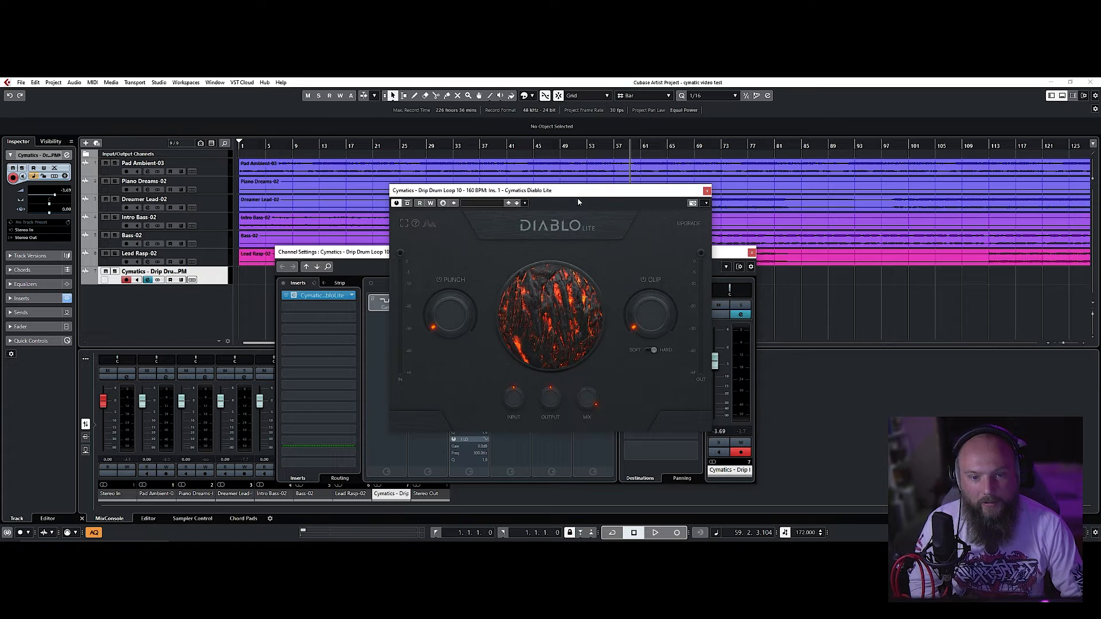
pyautogui.click(751, 252)
pyautogui.moveTo(631, 197); pyautogui.dragTo(579, 208)
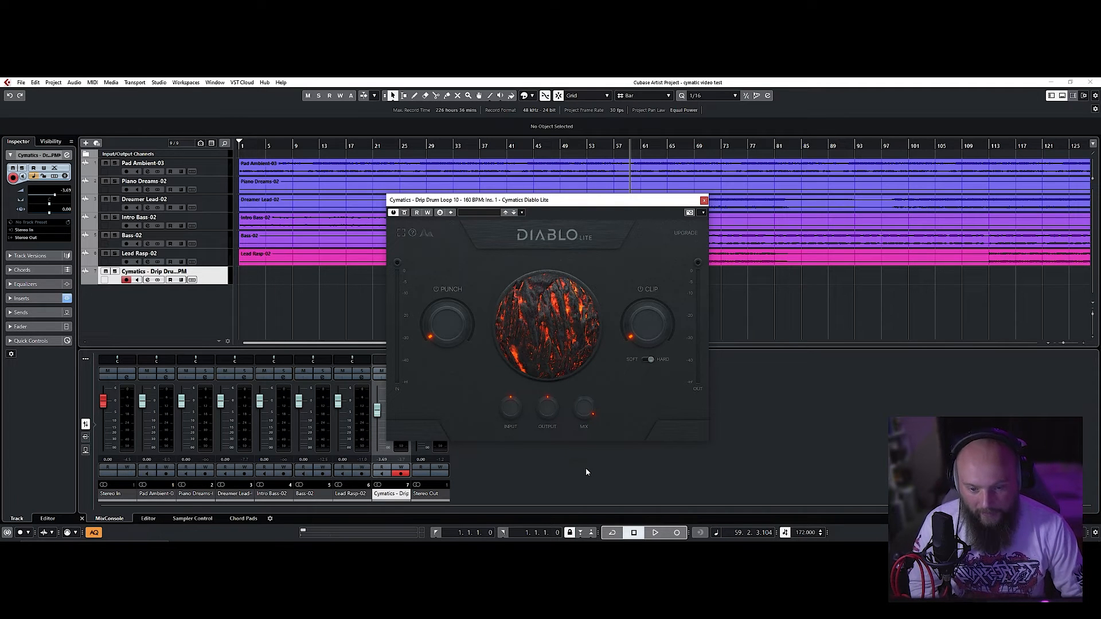
# Step: Set and activate a cycle range from bar 49 to 65 over the drum loop, keeping Diablo Lite clear of it
pyautogui.moveTo(462, 310)
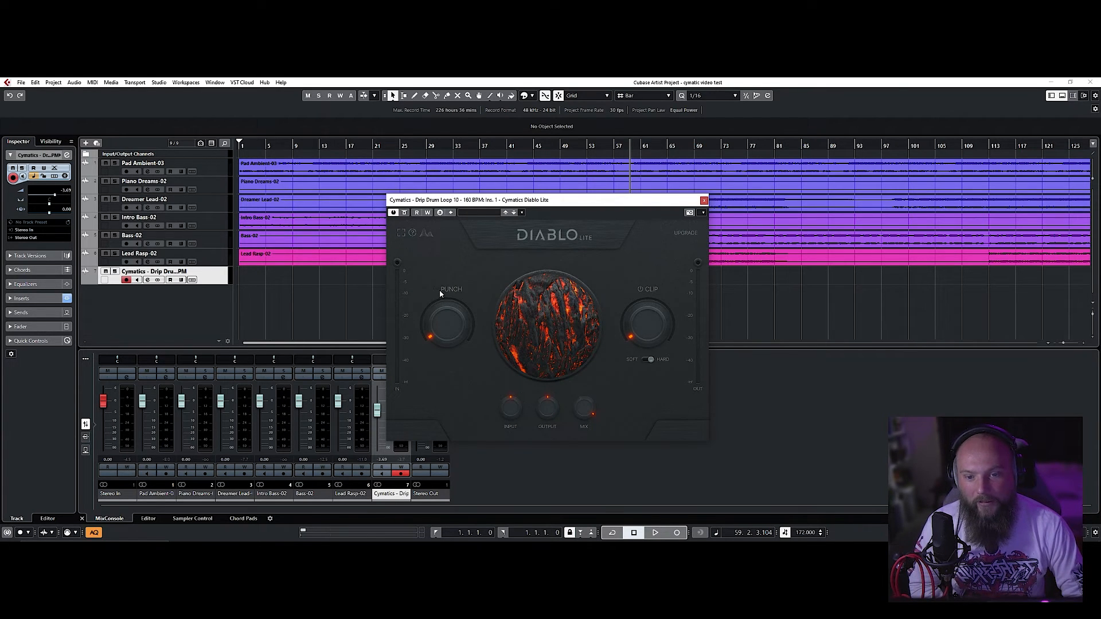
pyautogui.moveTo(442, 334)
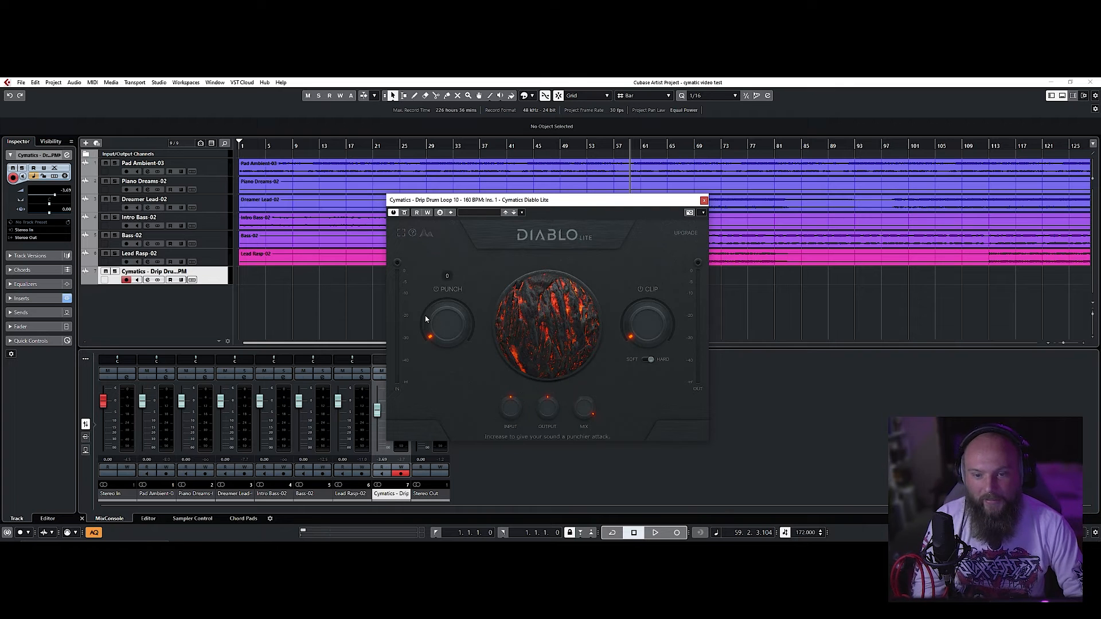
pyautogui.moveTo(535, 200); pyautogui.dragTo(303, 190)
pyautogui.moveTo(564, 146); pyautogui.dragTo(668, 146)
pyautogui.press('KP_Divide')
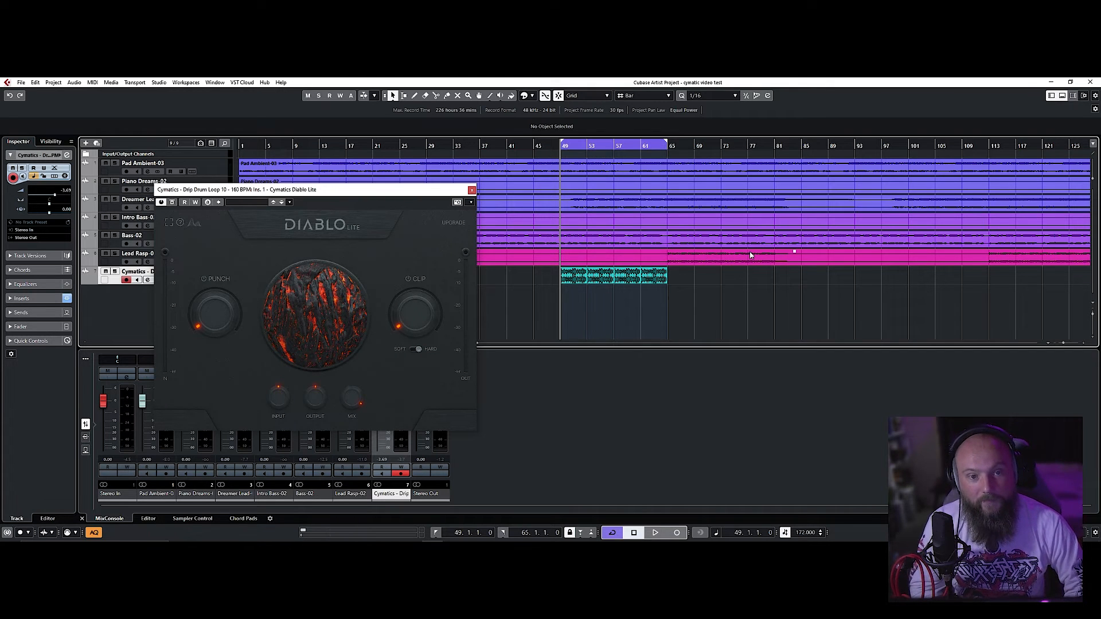
pyautogui.moveTo(405, 191)
pyautogui.mouseDown()
pyautogui.moveTo(437, 154)
pyautogui.moveTo(417, 181)
pyautogui.mouseUp()
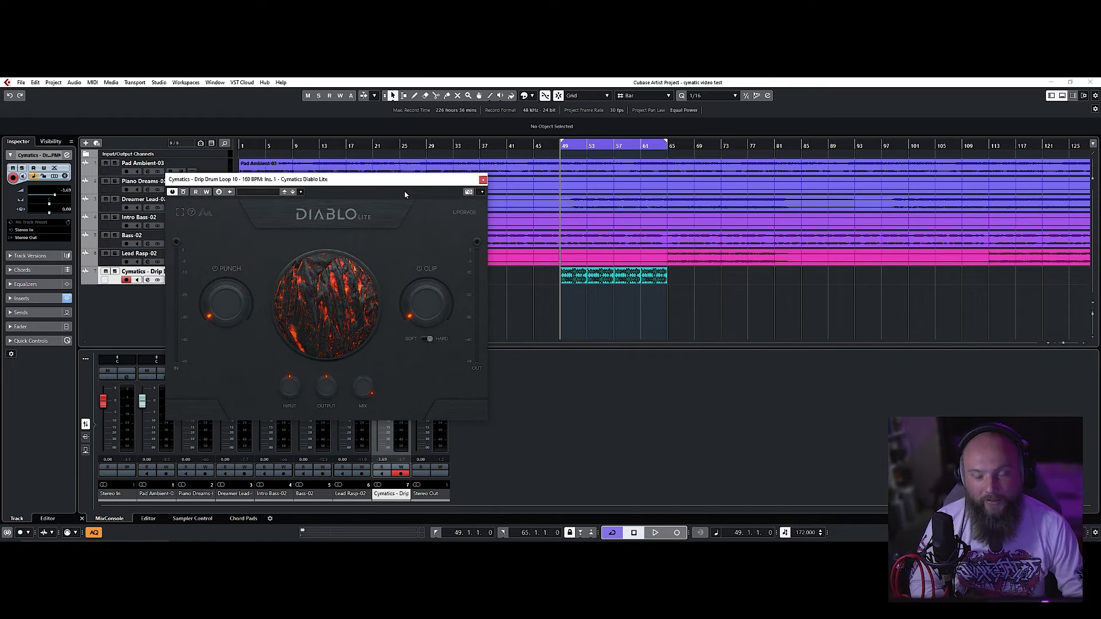
# Step: During looped playback, raise Diablo Lite's Punch to about halfway and slightly adjust its Output, then stop
pyautogui.press('space')
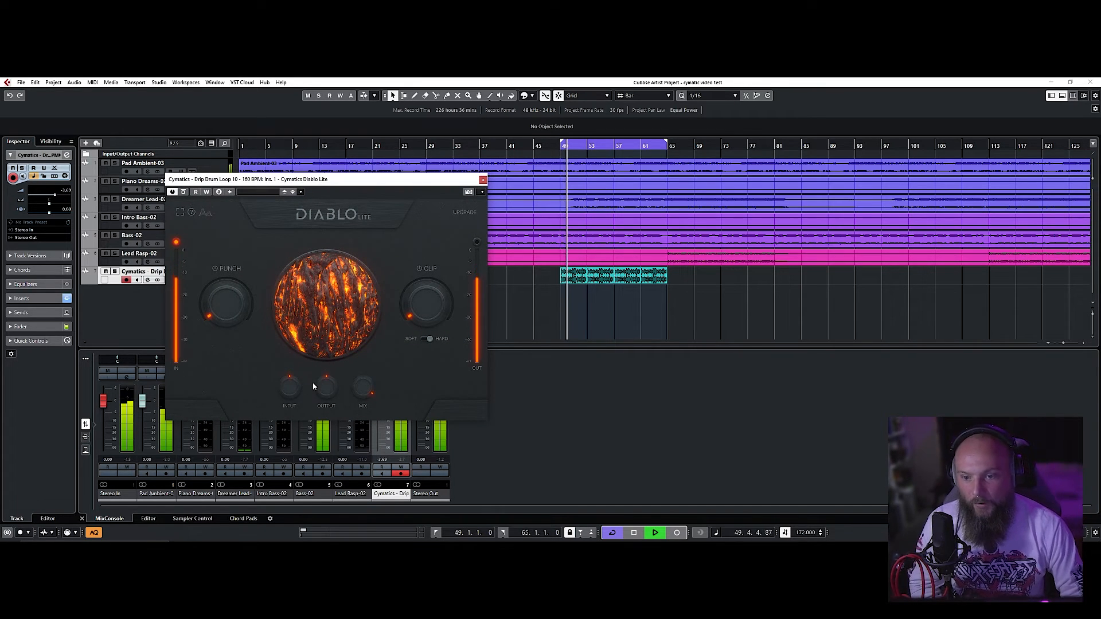
pyautogui.moveTo(228, 310)
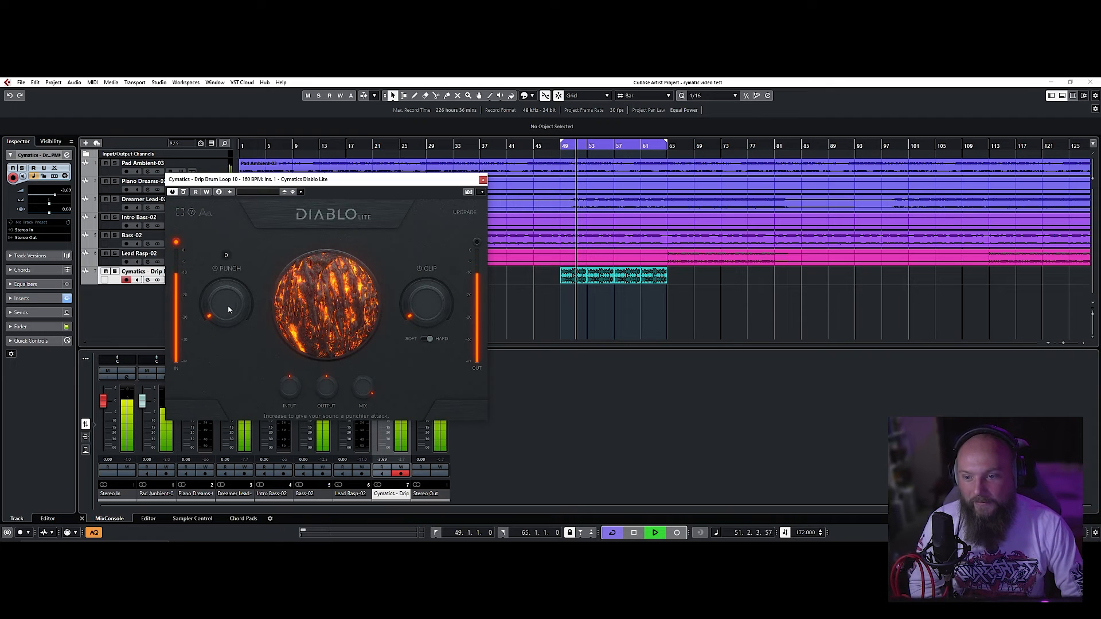
pyautogui.moveTo(228, 309); pyautogui.dragTo(232, 294)
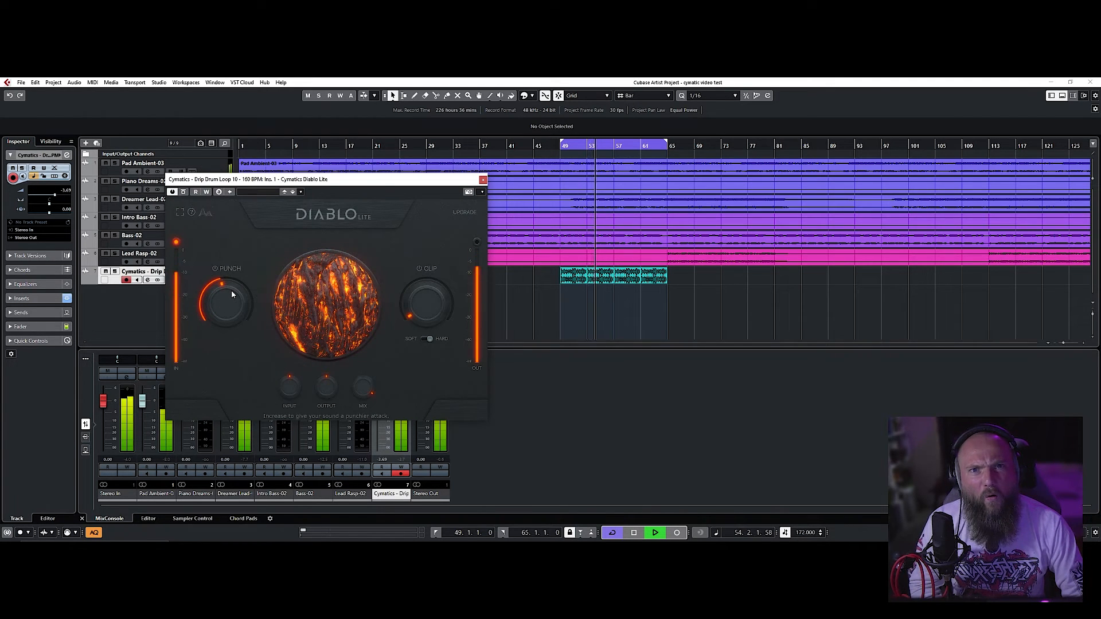
pyautogui.moveTo(232, 294)
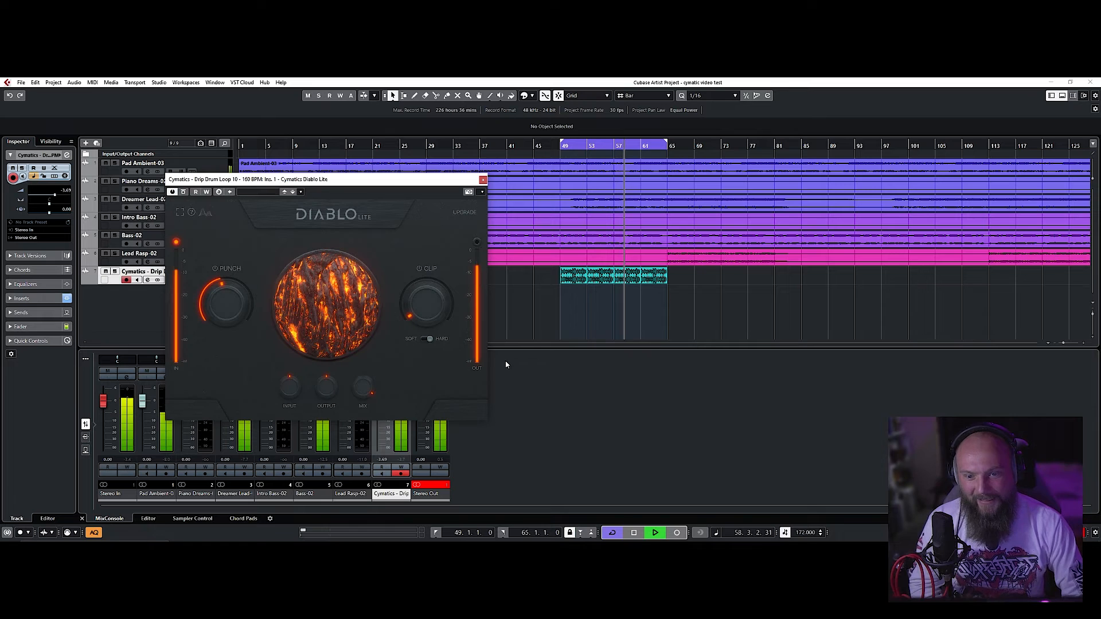
pyautogui.moveTo(324, 390)
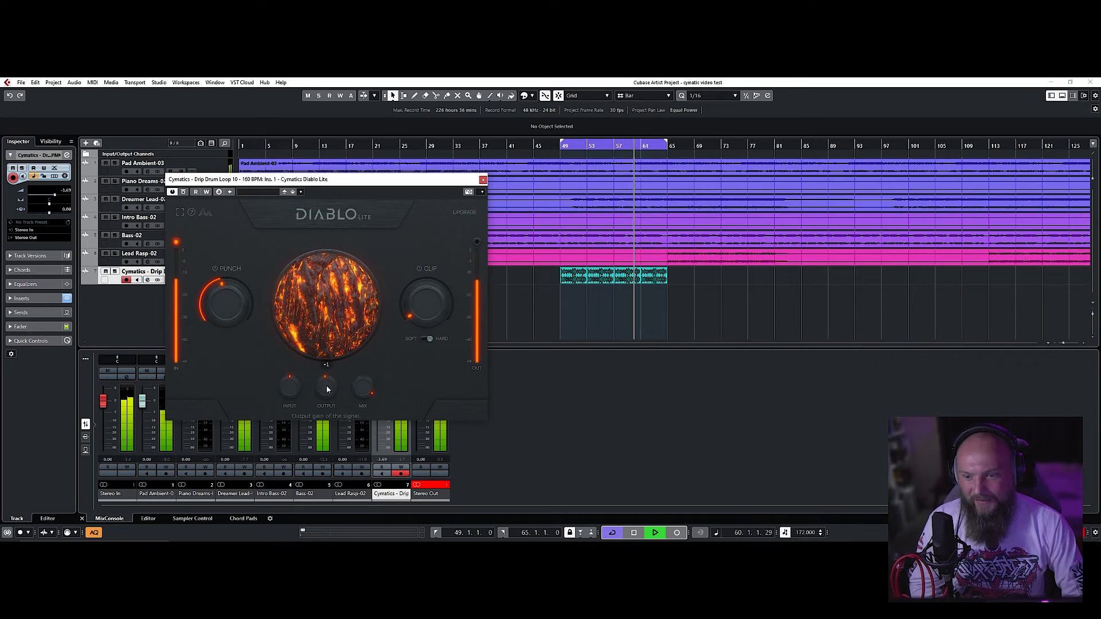
pyautogui.moveTo(326, 389); pyautogui.dragTo(324, 384)
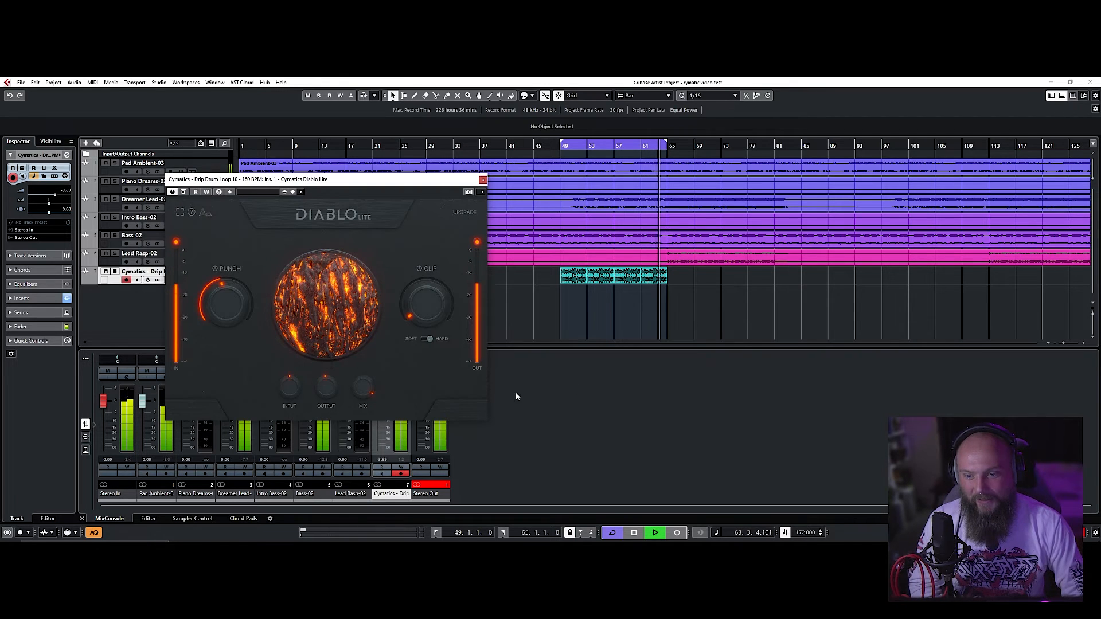
pyautogui.press('space')
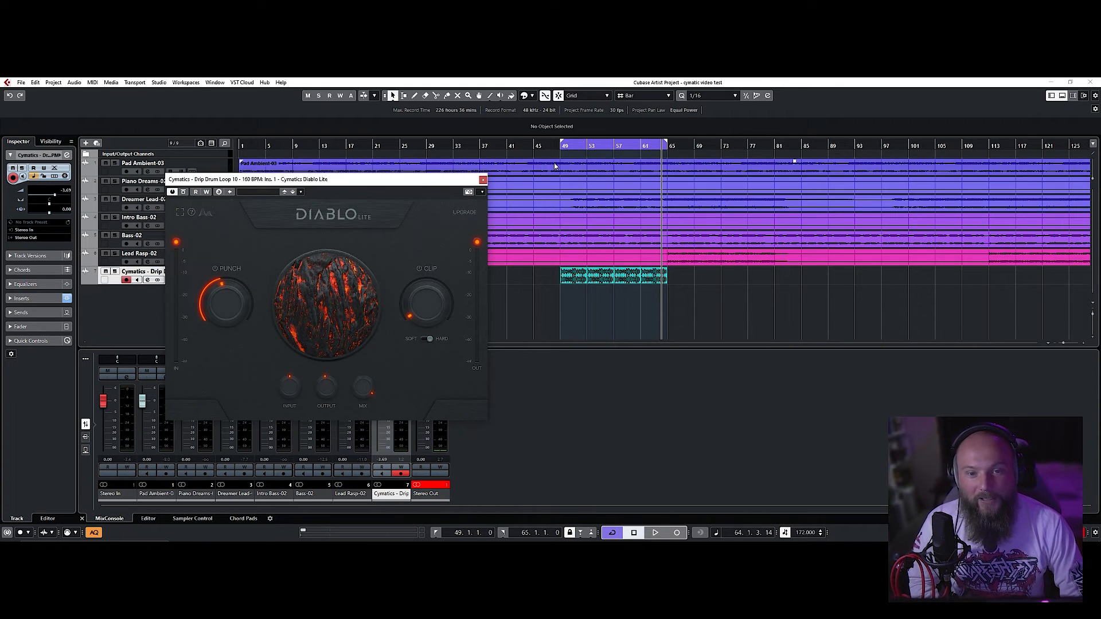
# Step: During looped playback, raise Diablo Lite's Clip to about halfway and bring its Mix to about two thirds, then stop and close the plugin
pyautogui.press('space')
pyautogui.moveTo(418, 309); pyautogui.dragTo(424, 293)
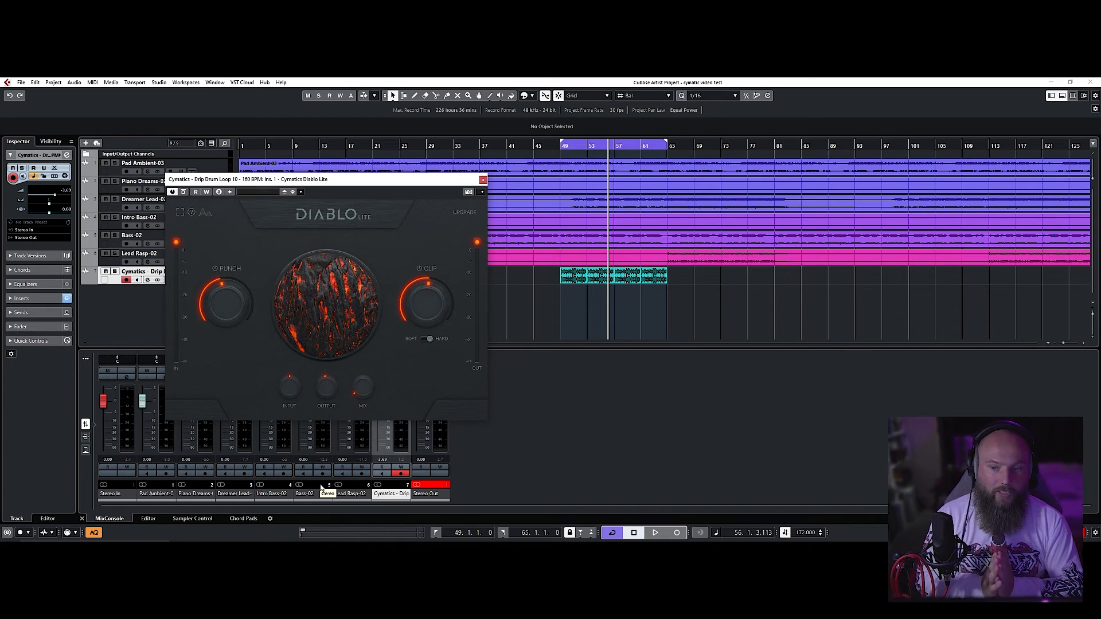
pyautogui.press('space')
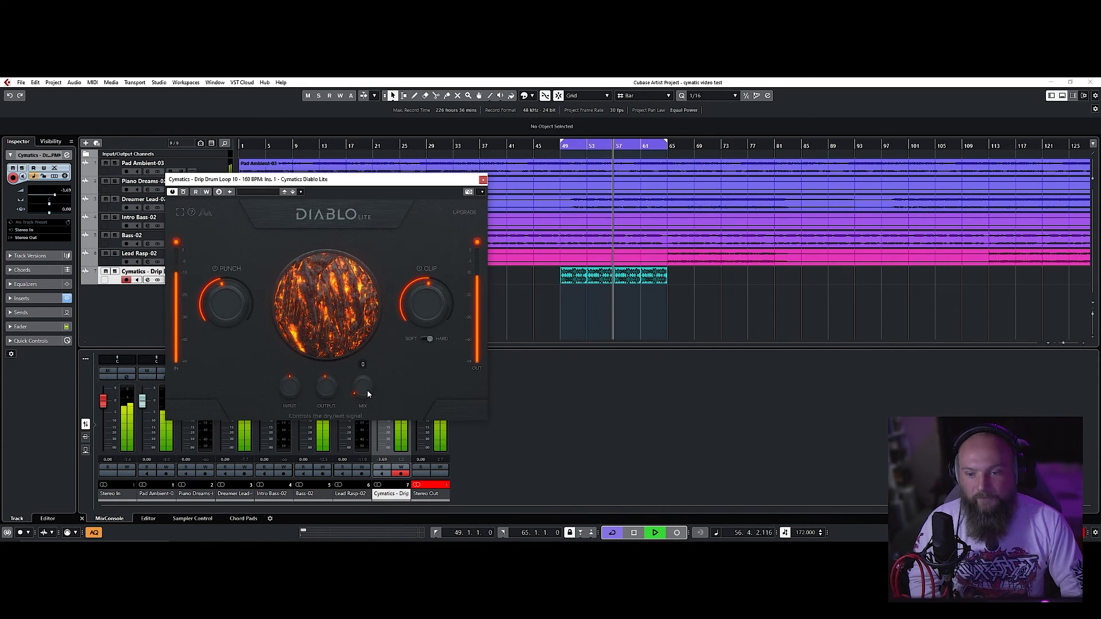
pyautogui.moveTo(368, 394); pyautogui.dragTo(365, 386)
pyautogui.moveTo(365, 386); pyautogui.dragTo(365, 383)
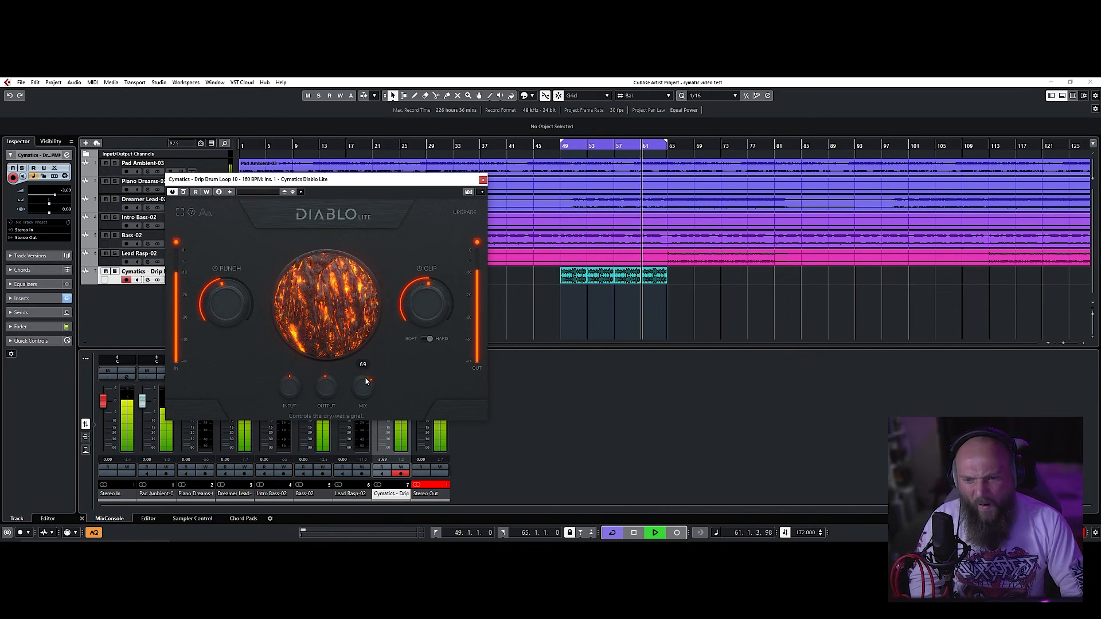
pyautogui.press('space')
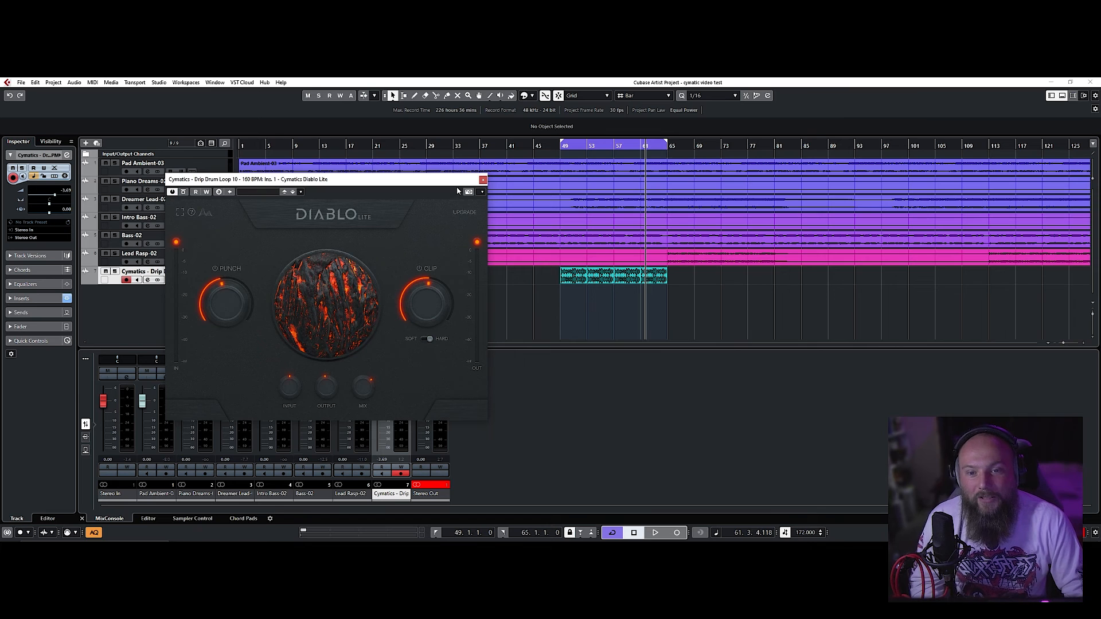
pyautogui.moveTo(446, 182); pyautogui.dragTo(504, 207)
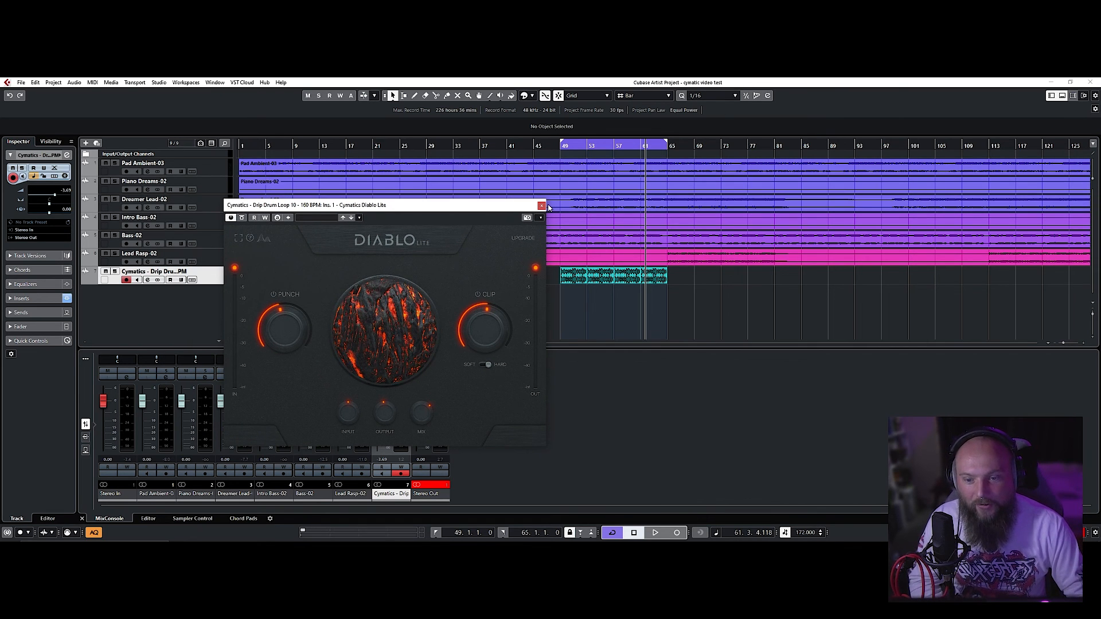
pyautogui.click(541, 206)
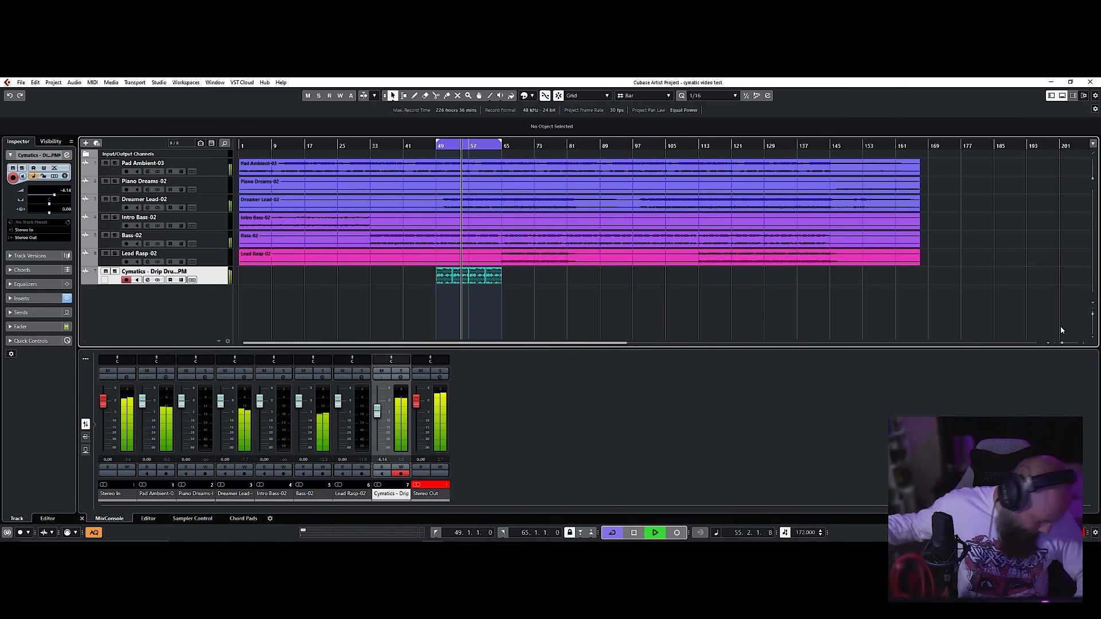